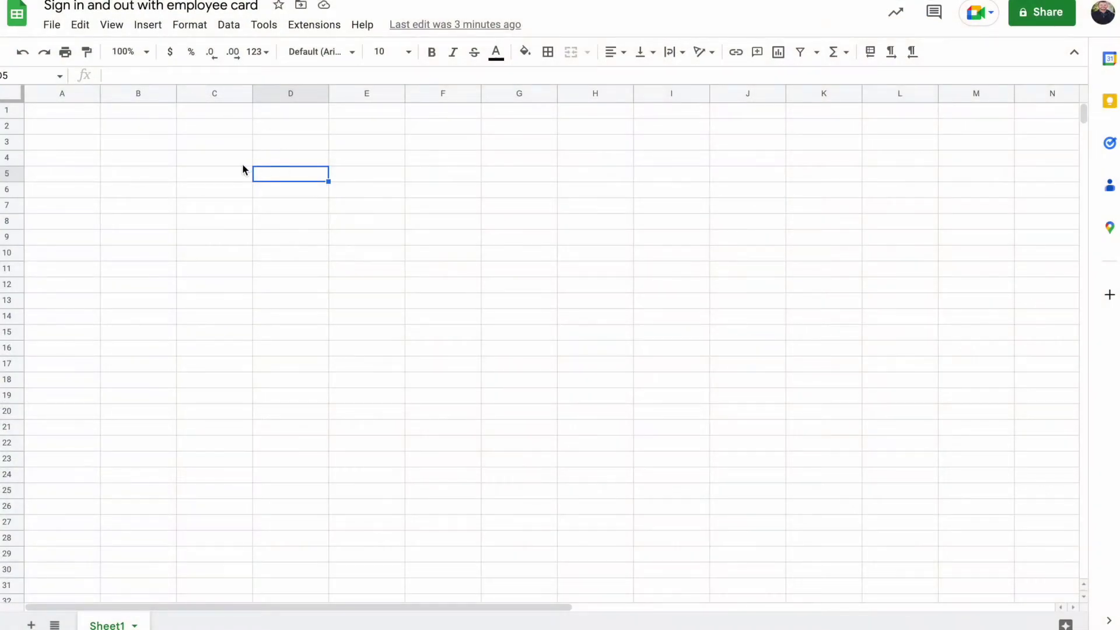
Create a new form linked to the spreadsheet from Tools and open it for editing
click(267, 29)
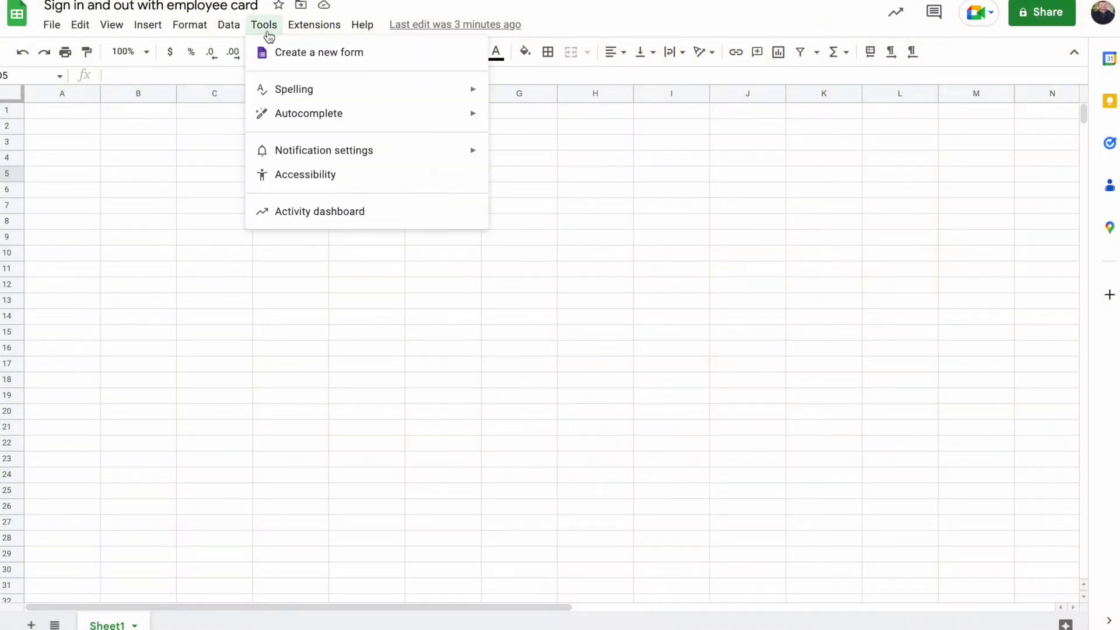
click(288, 52)
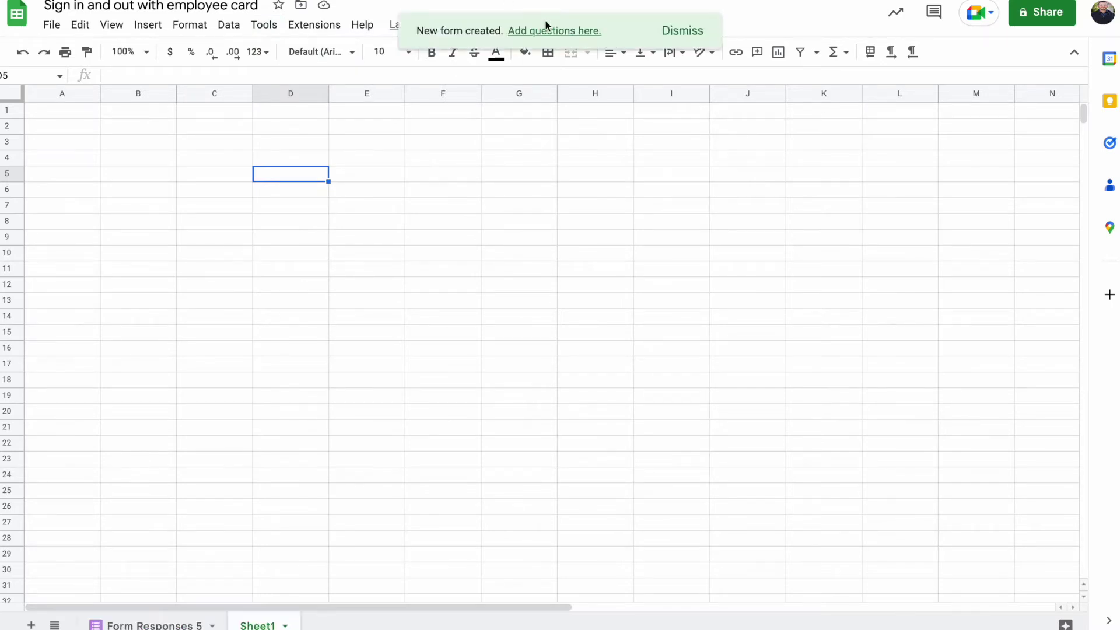
click(544, 31)
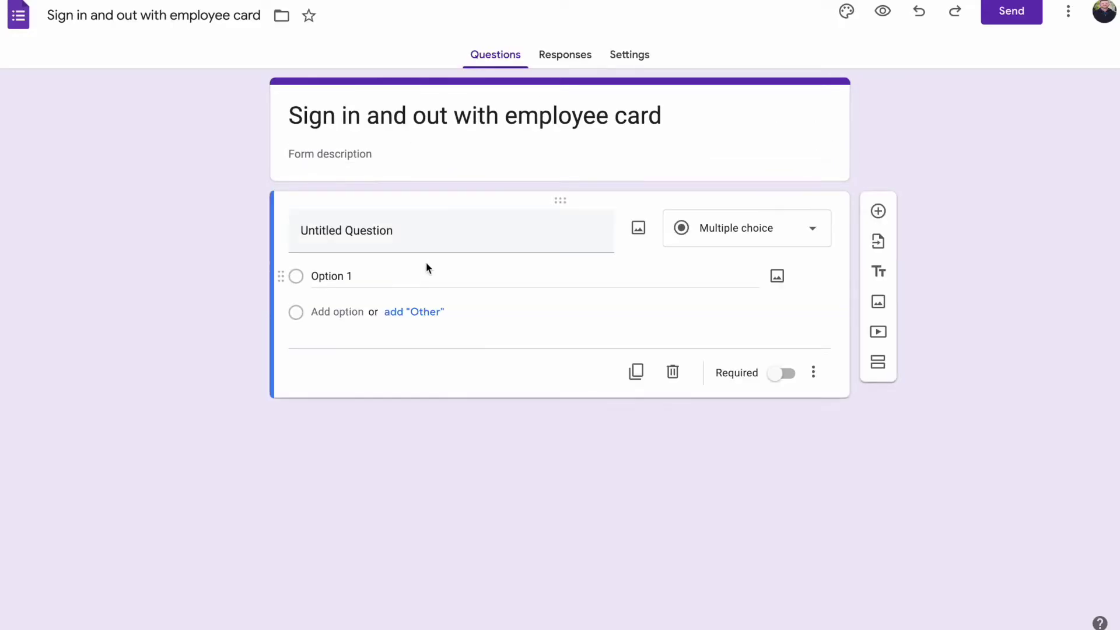
Add two short-answer questions titled Name and ID
text(M)
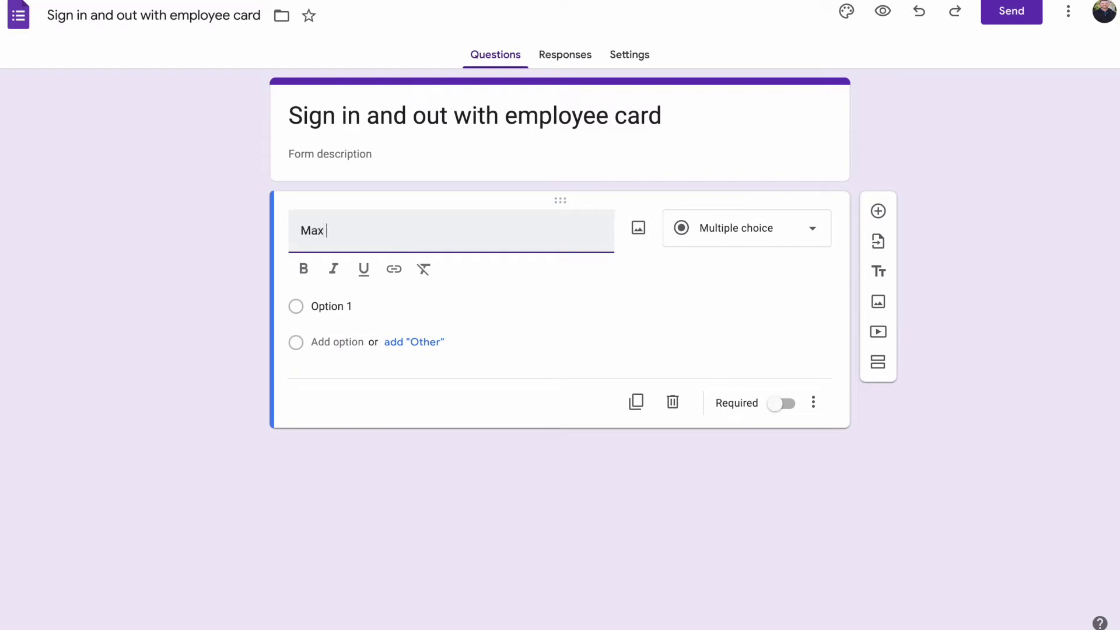
text(ax)
key(BackSpace)
key(BackSpace)
key(BackSpace)
text(Nam)
click(878, 211)
text(ID)
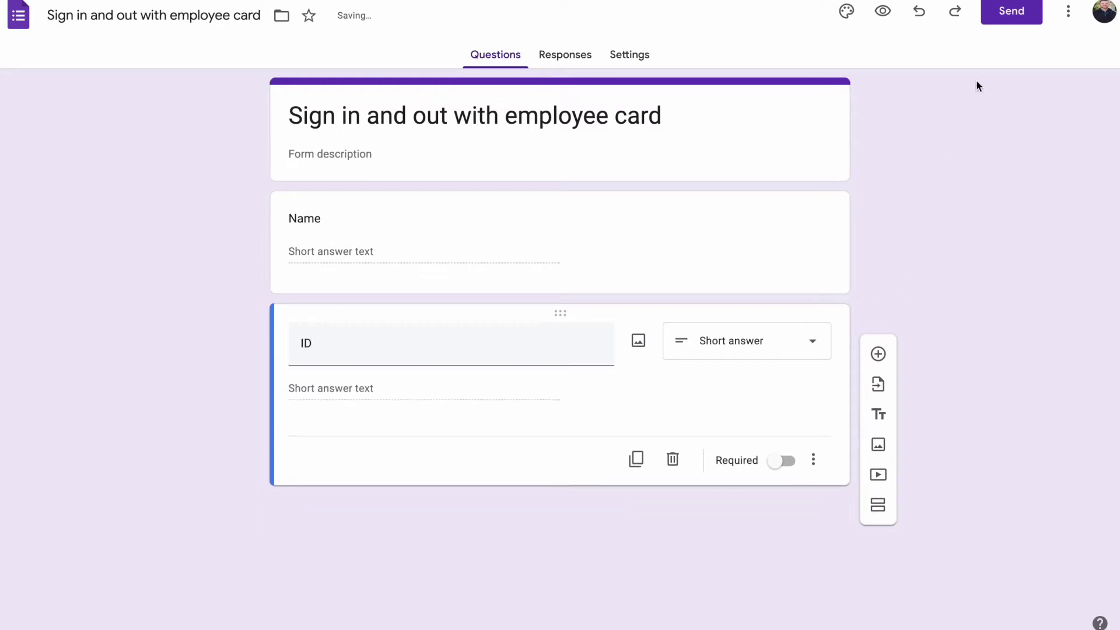
click(1078, 17)
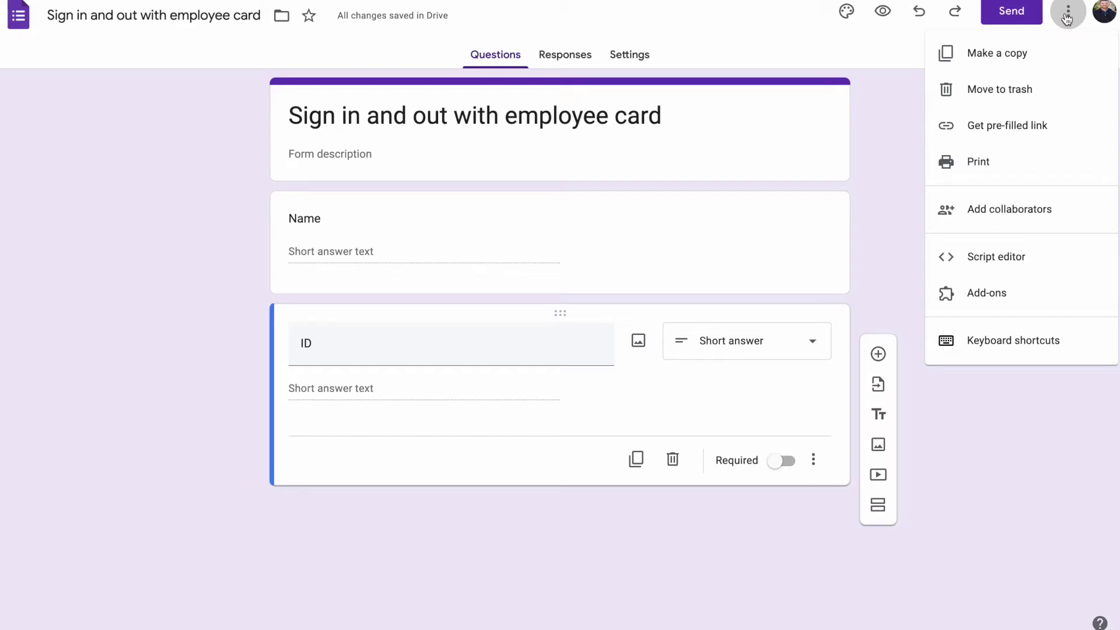
Start a pre-filled link and fill in a sample employee's name and ID
click(1014, 130)
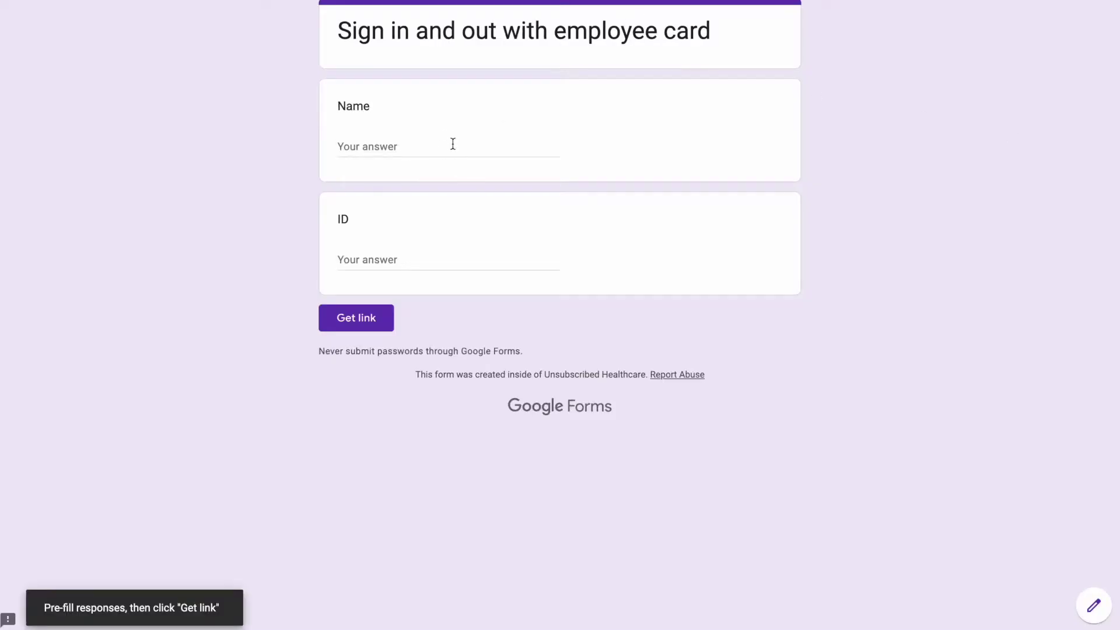
click(452, 144)
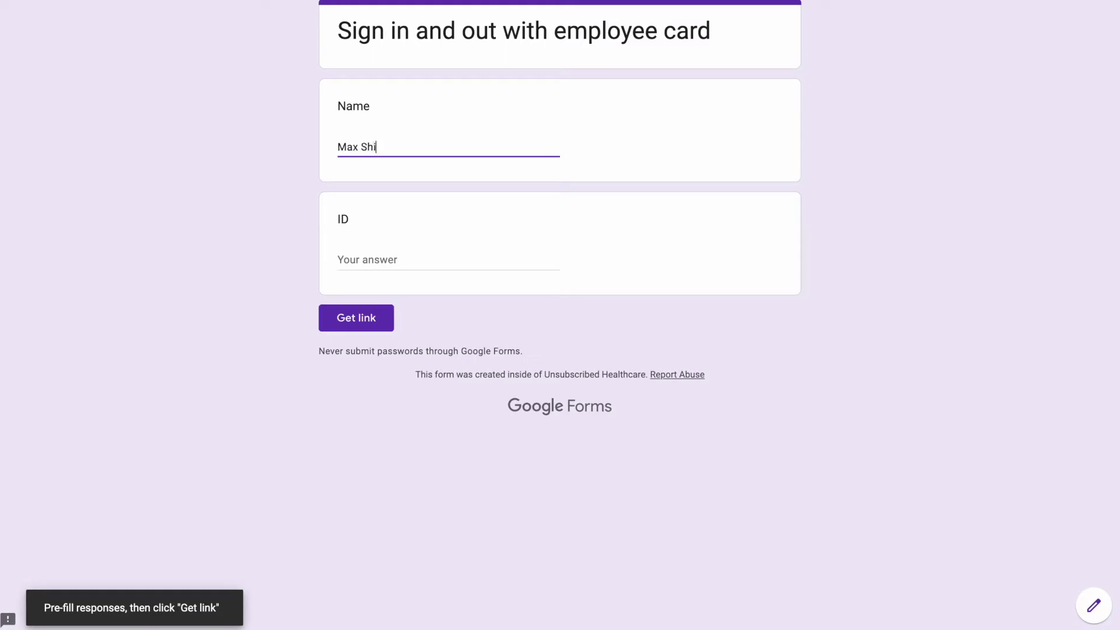
key(Tab)
text(M)
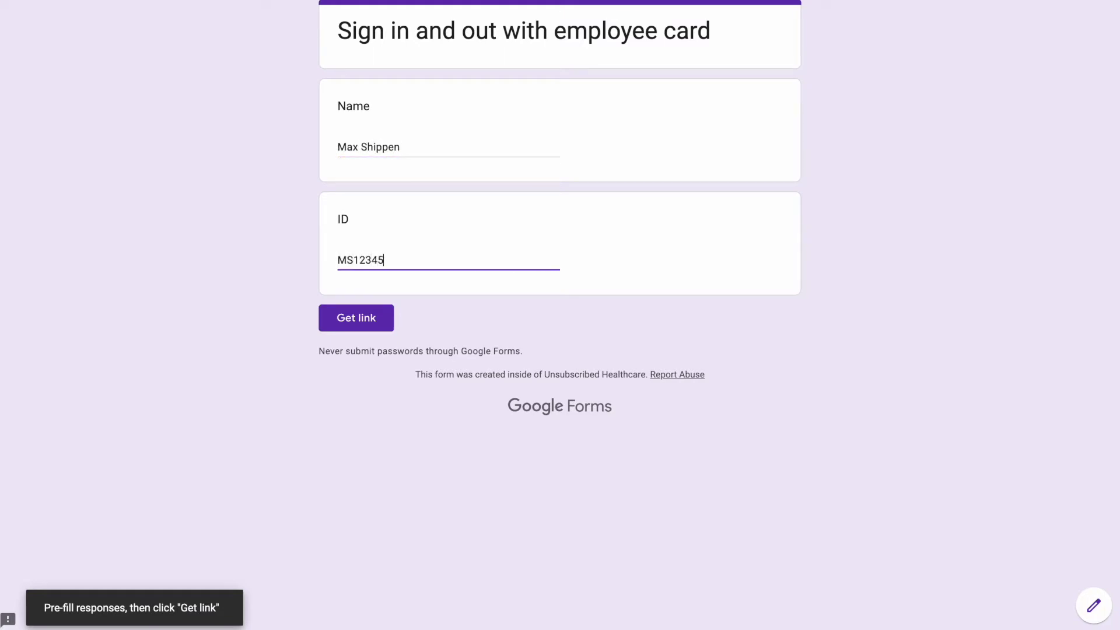
Generate the pre-filled link and copy it to the clipboard
click(353, 319)
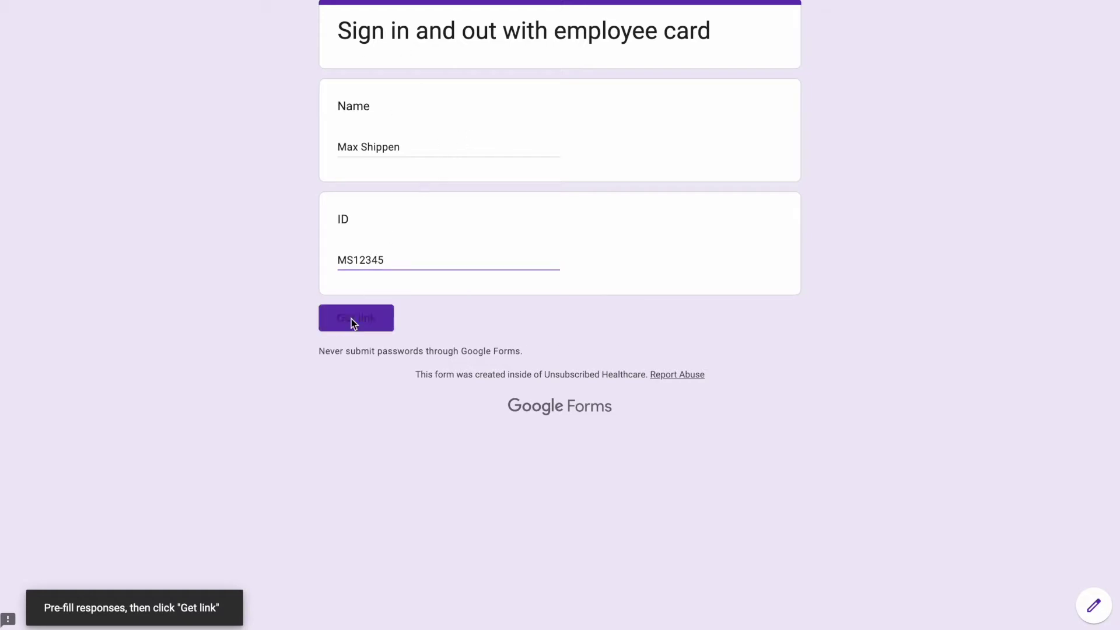
click(314, 608)
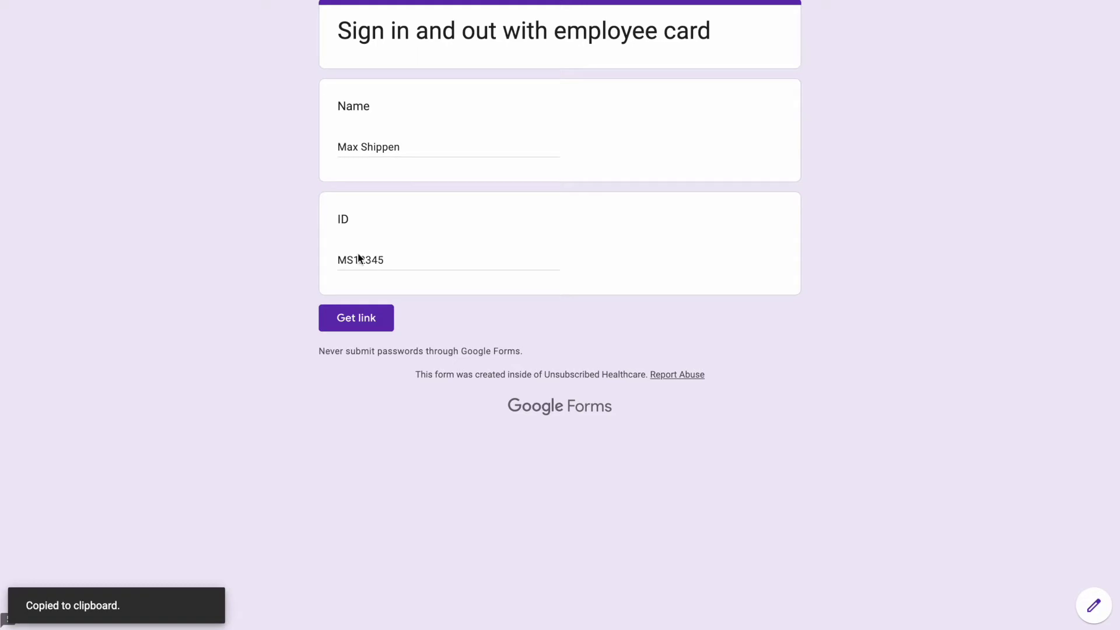
click(350, 319)
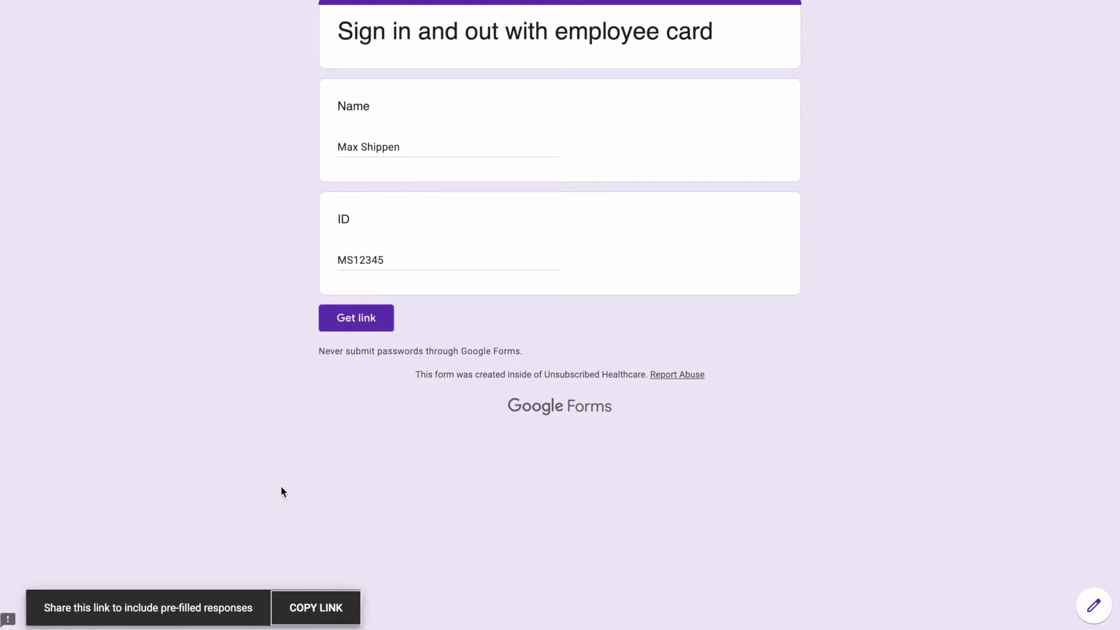
click(320, 607)
key(ctrl+Left)
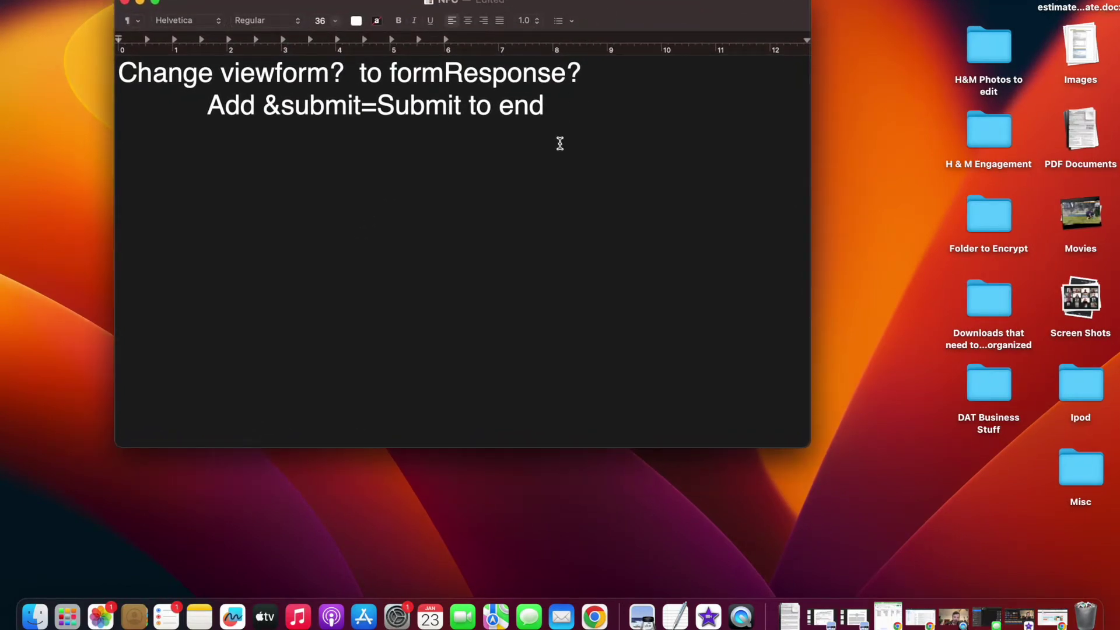
Paste the link into the note and replace its viewform? with formResponse?
key(super+v)
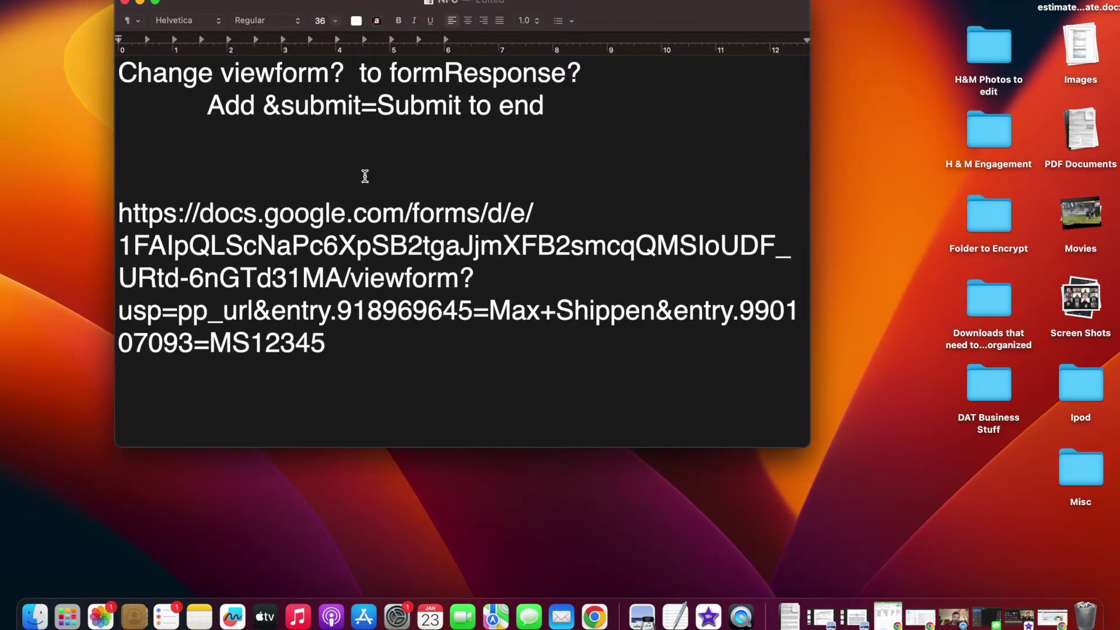
click(220, 73)
drag(220, 73, 346, 73)
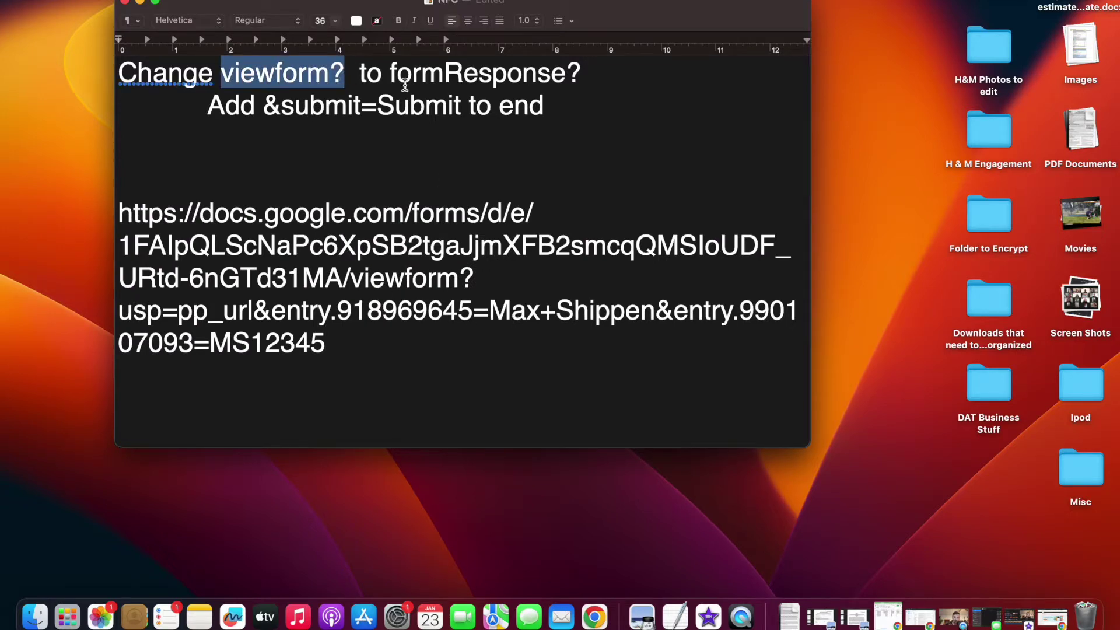
drag(389, 72, 577, 80)
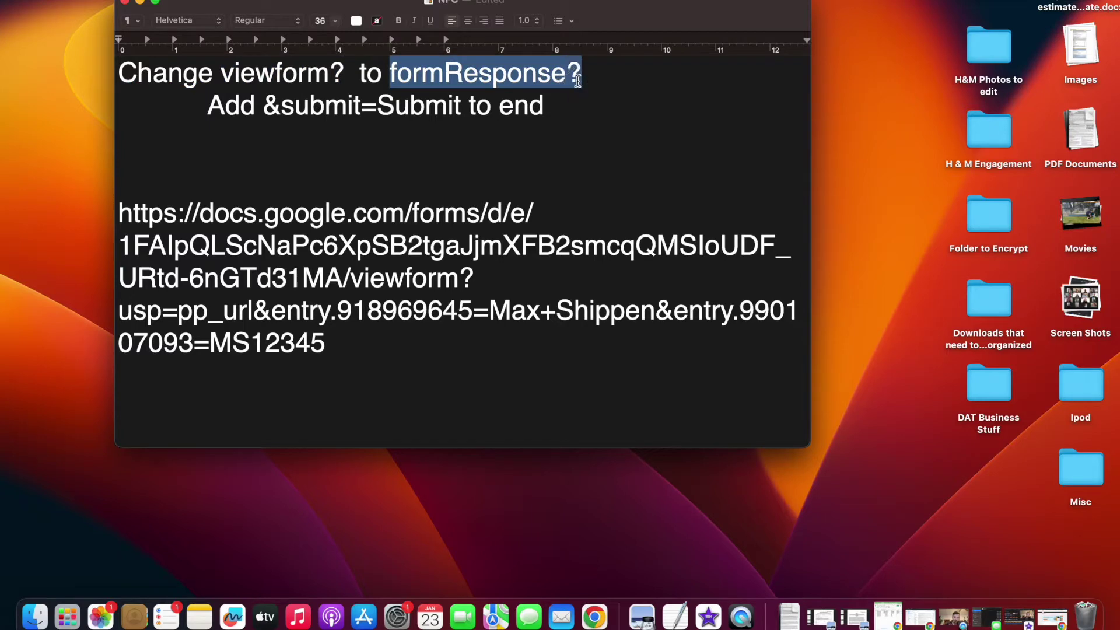
drag(354, 279, 476, 278)
key(super+v)
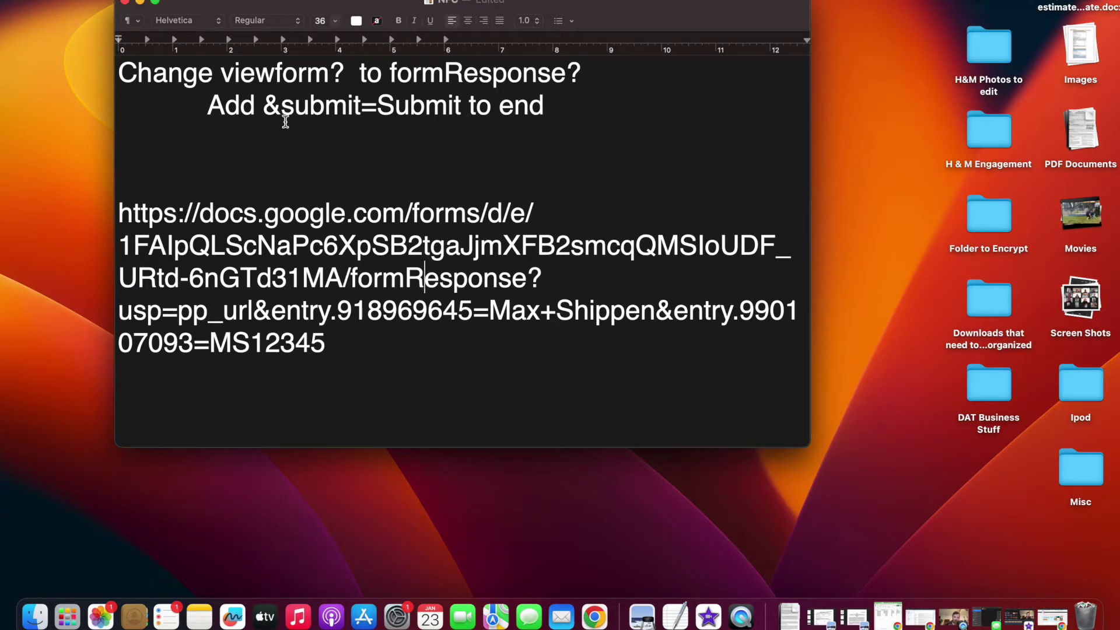
Append &submit=Submit to the end of the link and select the whole URL
drag(264, 107, 461, 111)
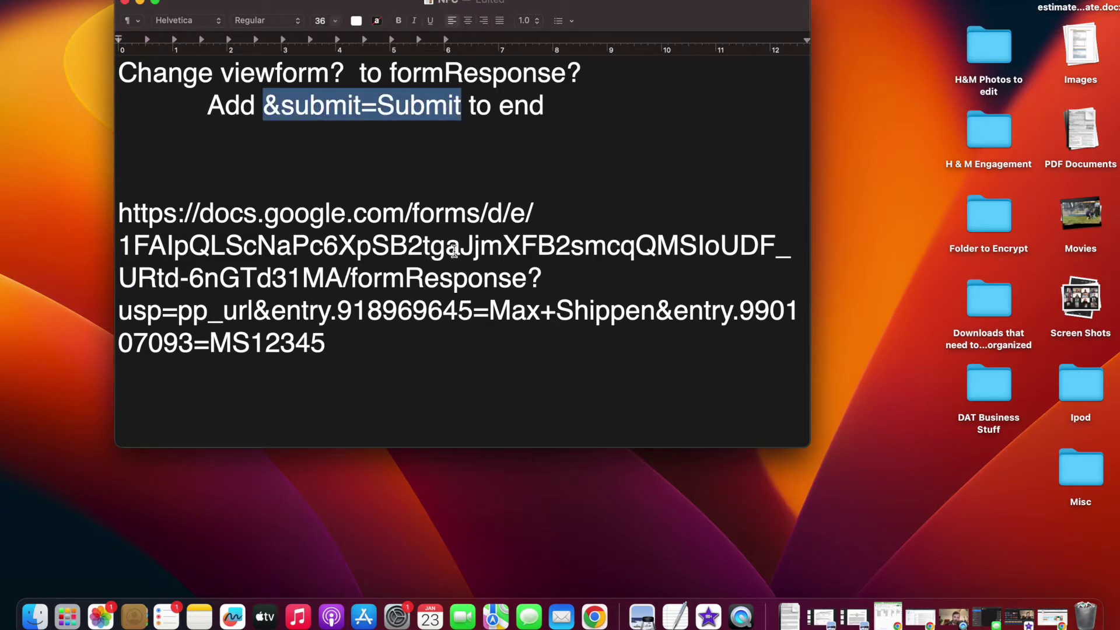
click(431, 350)
key(super+v)
drag(540, 348, 123, 217)
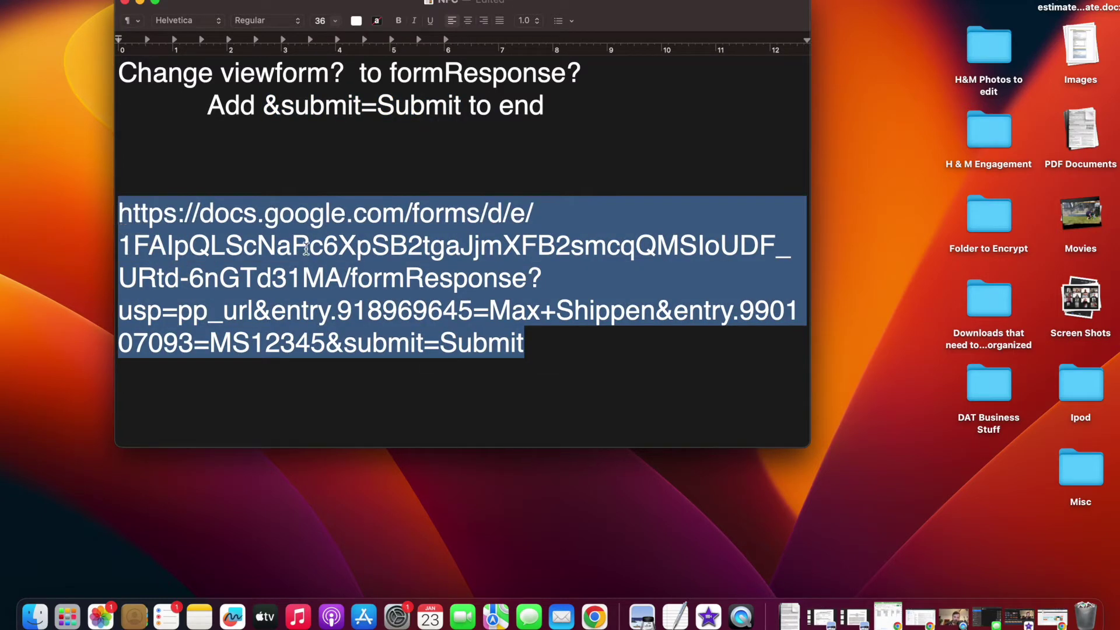
key(ctrl+Right)
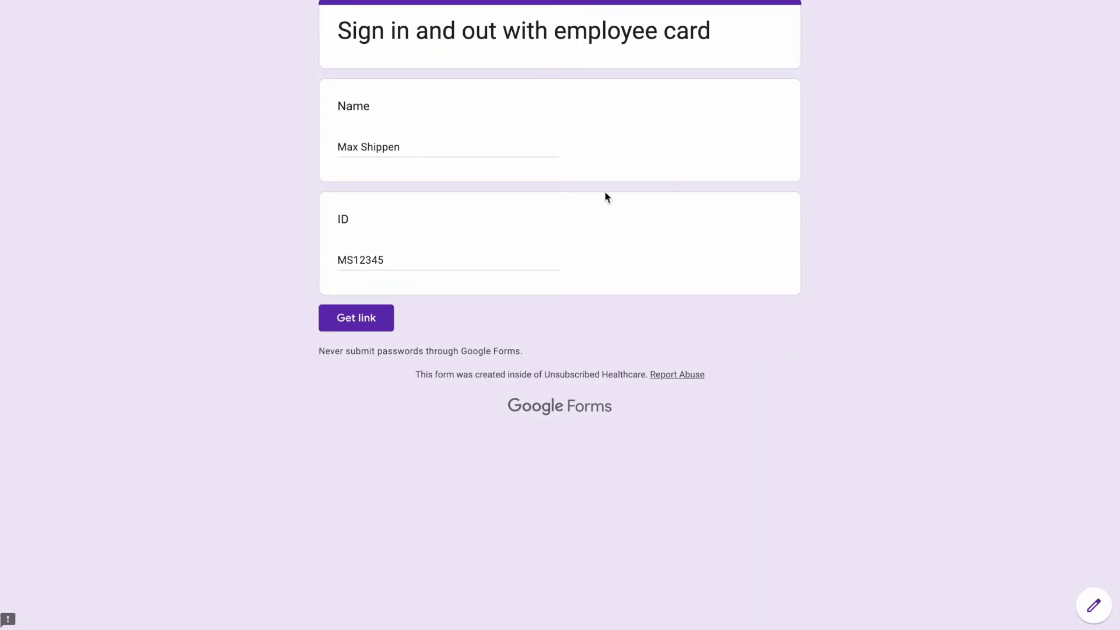
Submit the response via the edited link and check the new row in Form Responses 5
key(ctrl+Right)
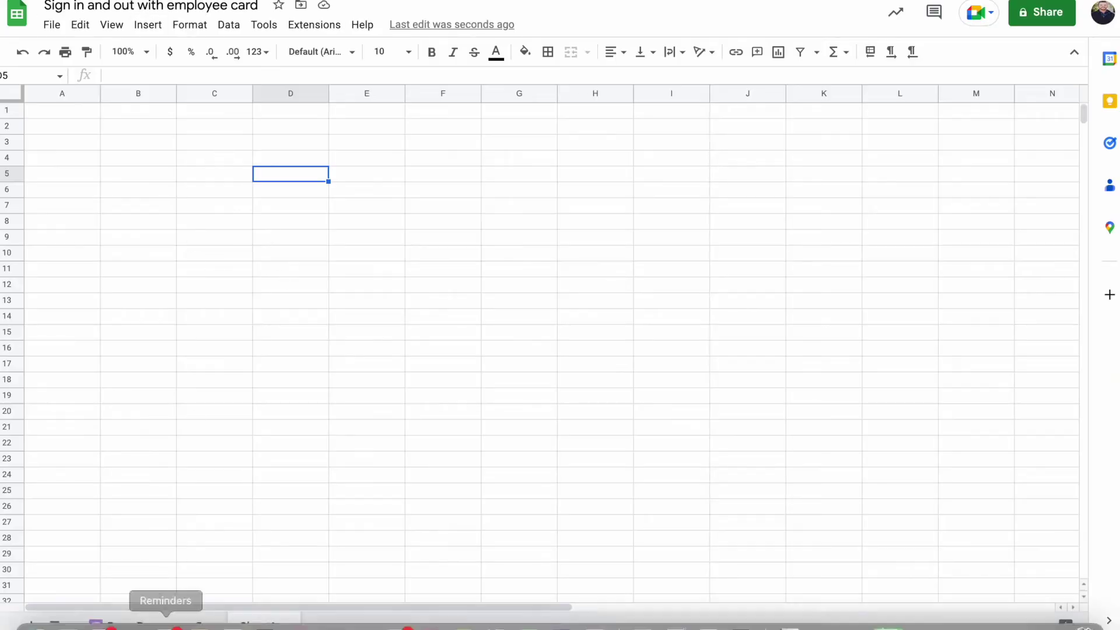
click(155, 623)
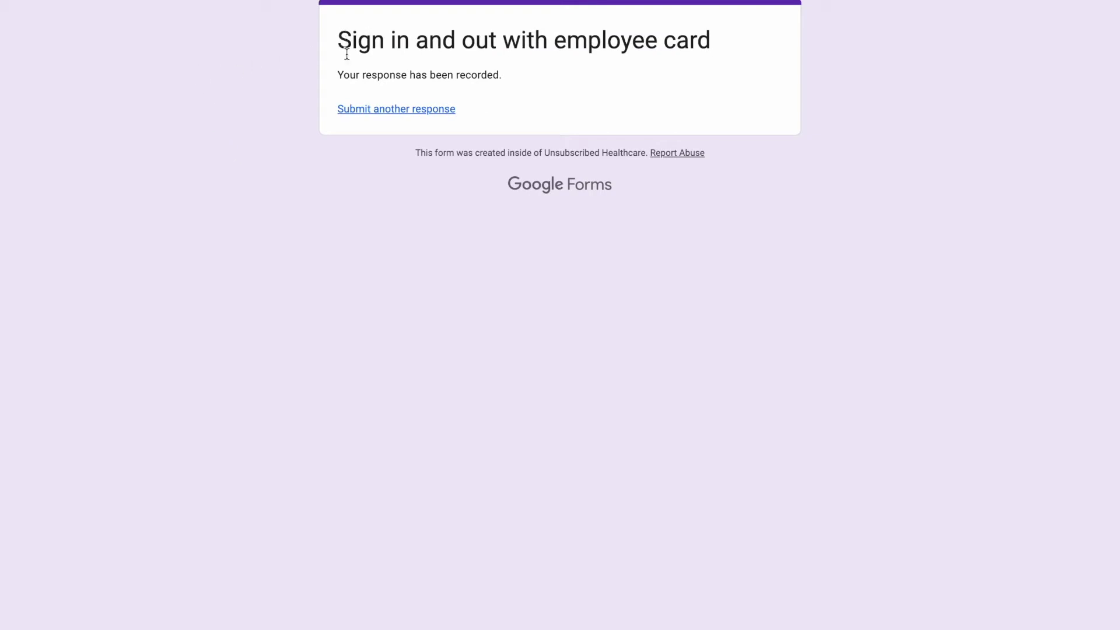
drag(339, 84, 508, 85)
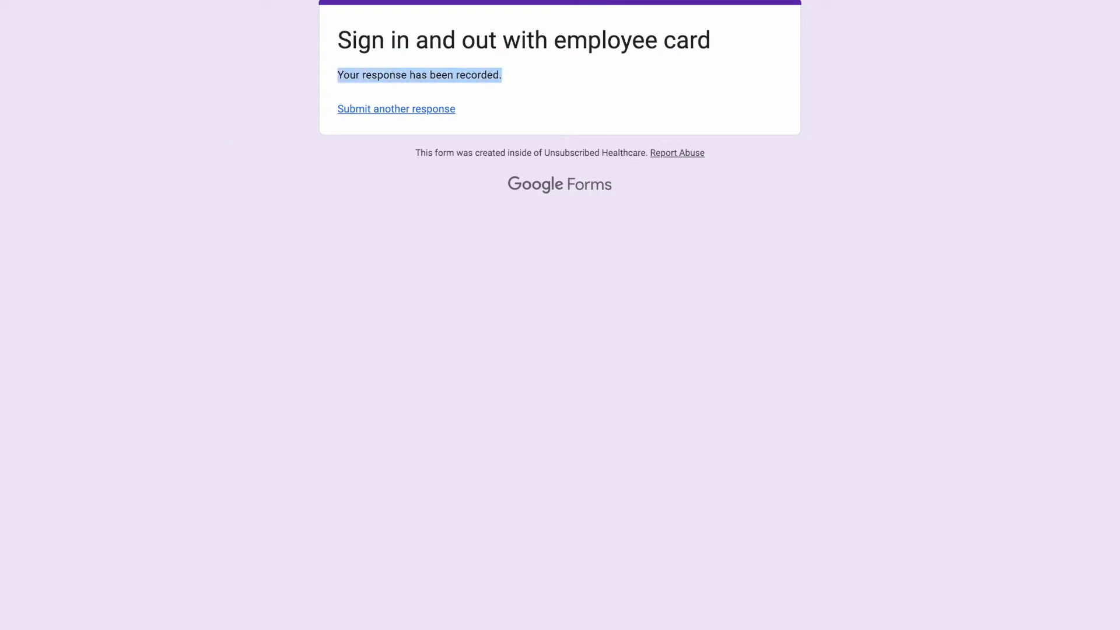
key(ctrl+Right)
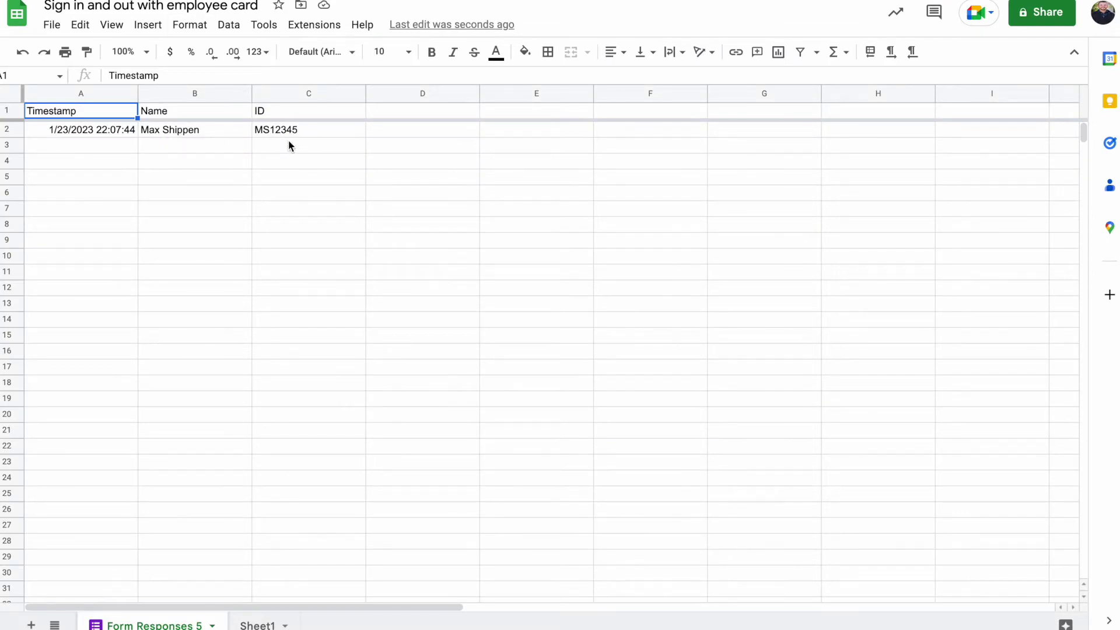
key(ctrl+Left)
Paste a second copy of the direct-submit link below the first one
click(513, 311)
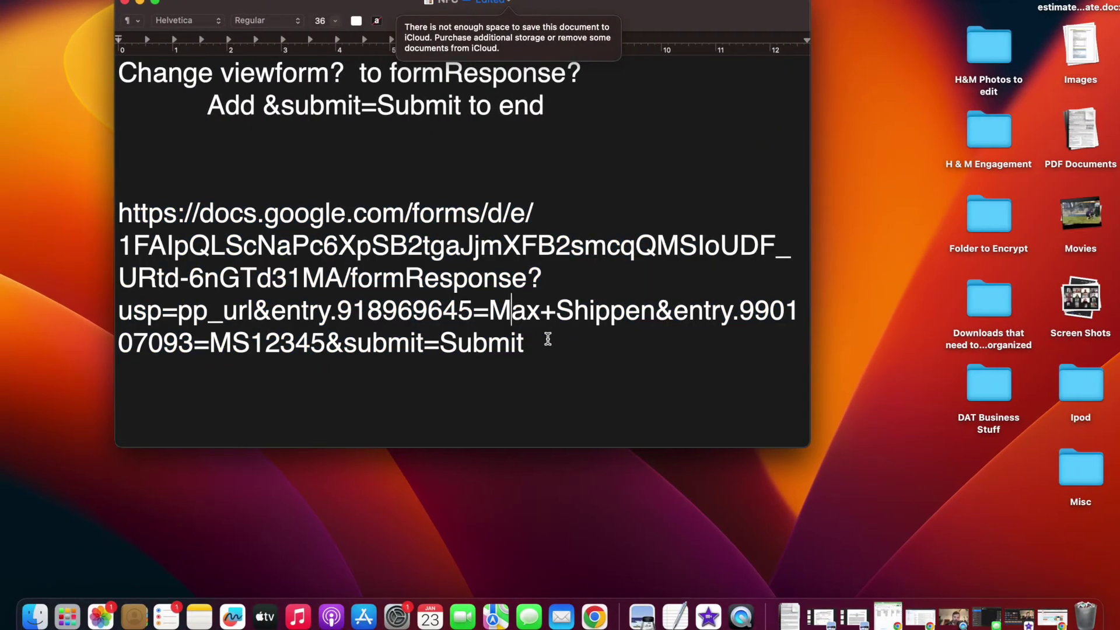
drag(548, 339, 116, 211)
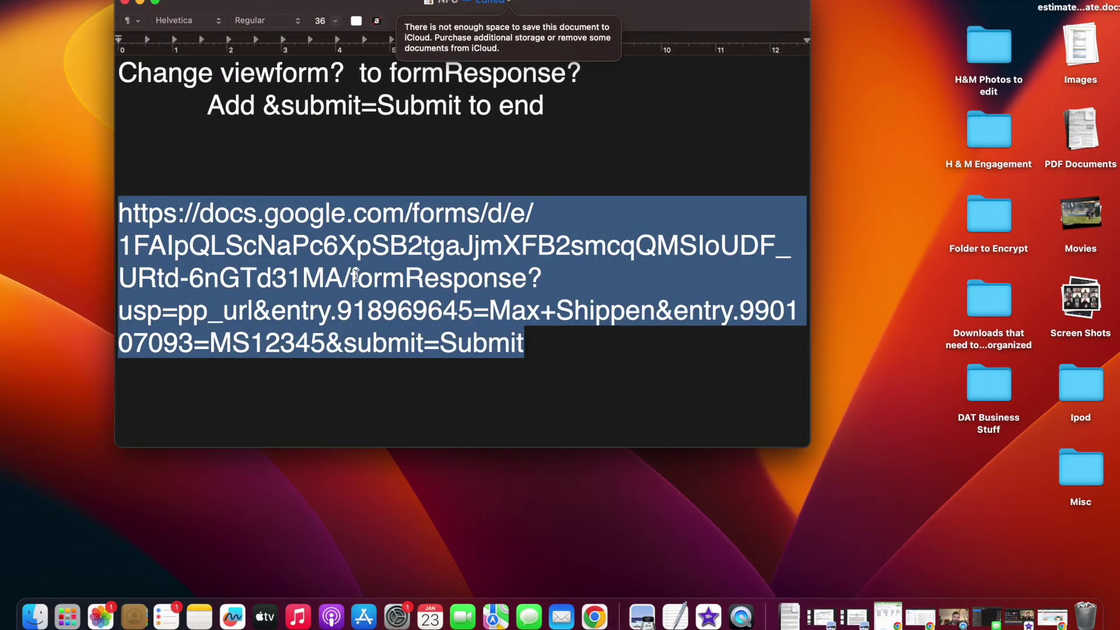
click(566, 348)
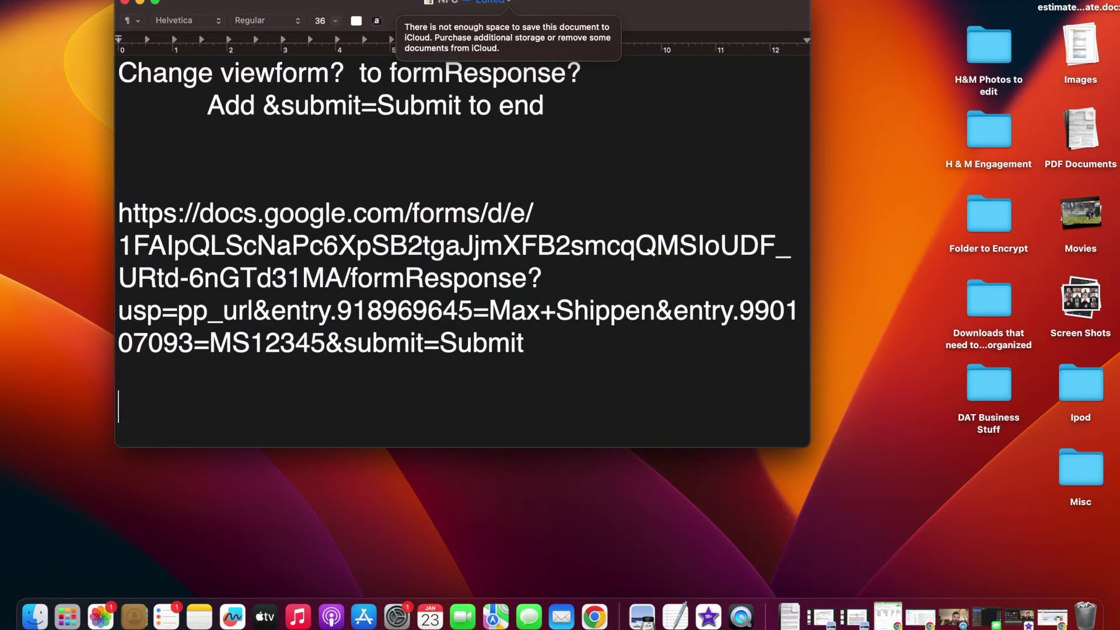
key(super+v)
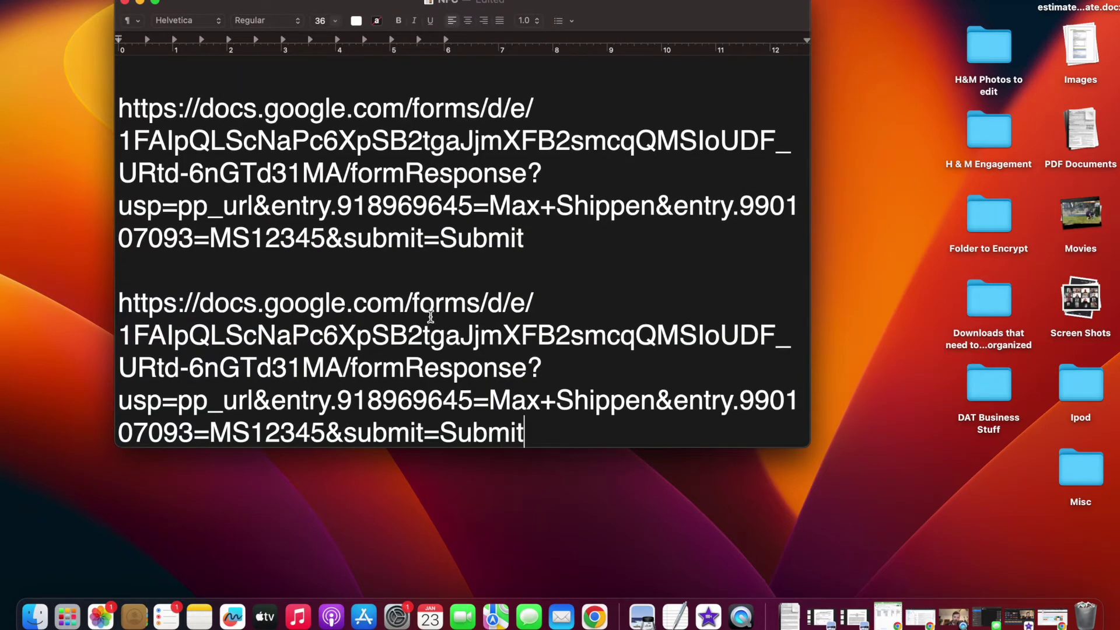
Replace the first name, surname and ID in the second link with the new employee's details
click(490, 399)
double_click(540, 402)
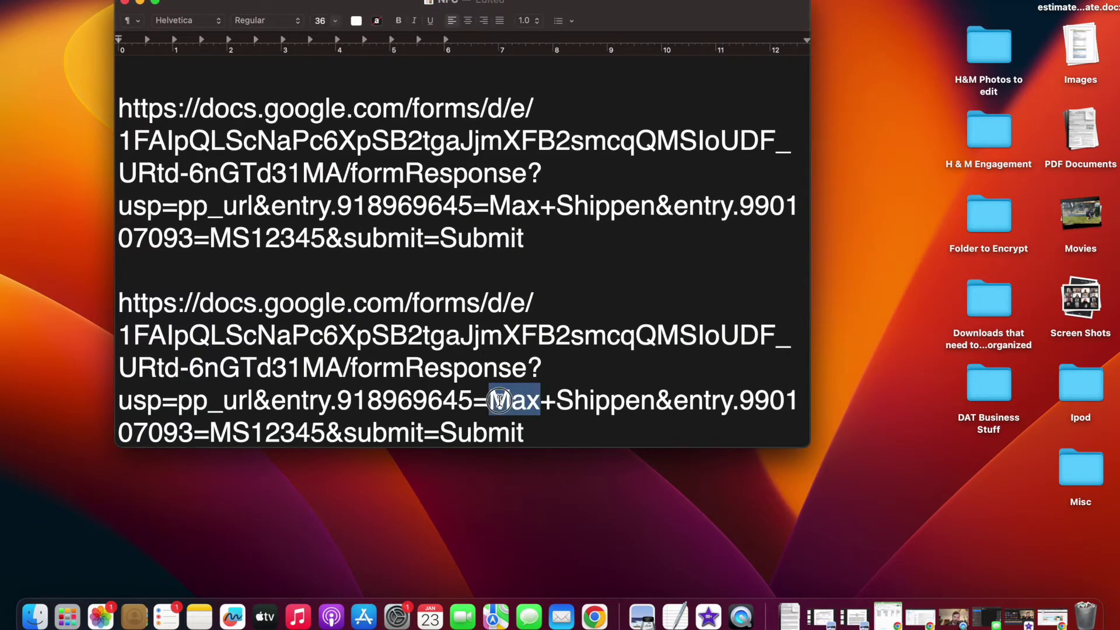
text(Tom)
key(BackSpace)
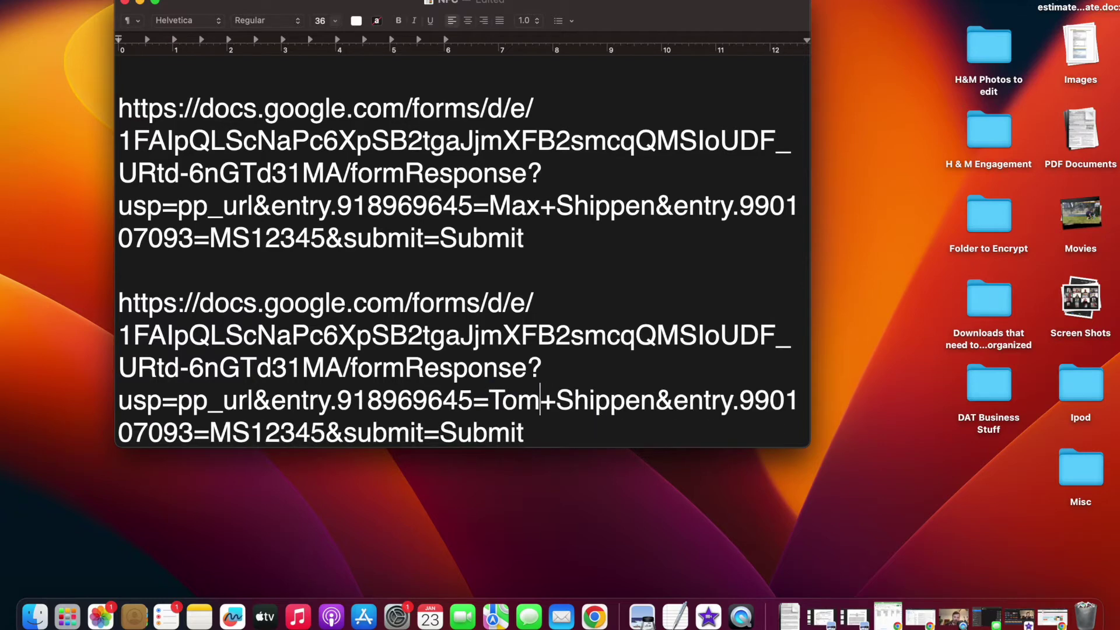
drag(557, 400, 657, 400)
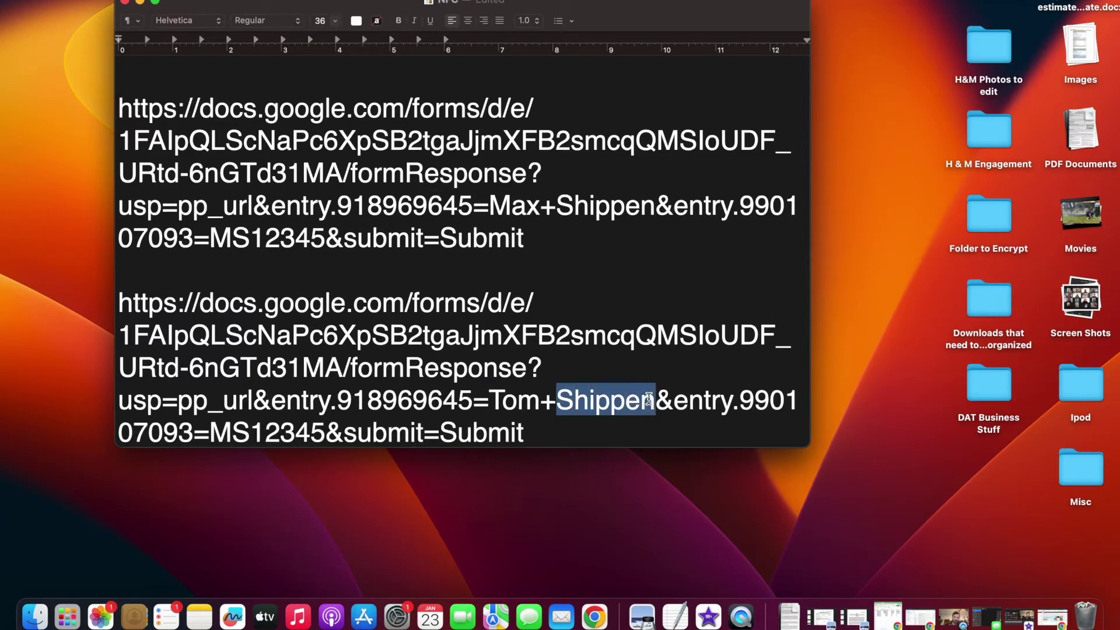
text(Brady)
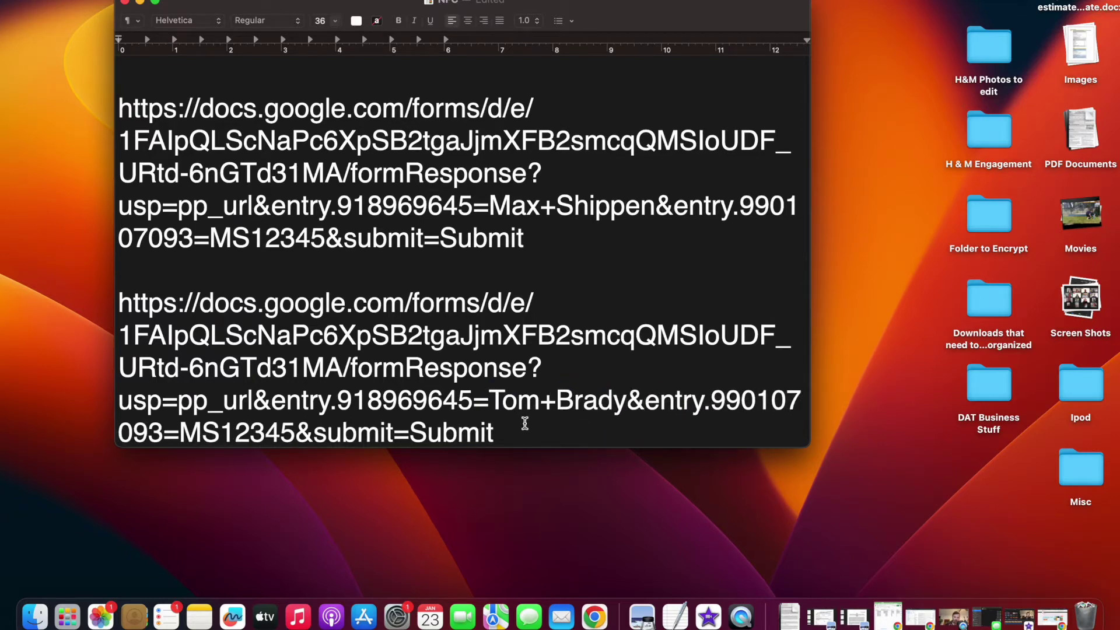
drag(295, 435, 180, 435)
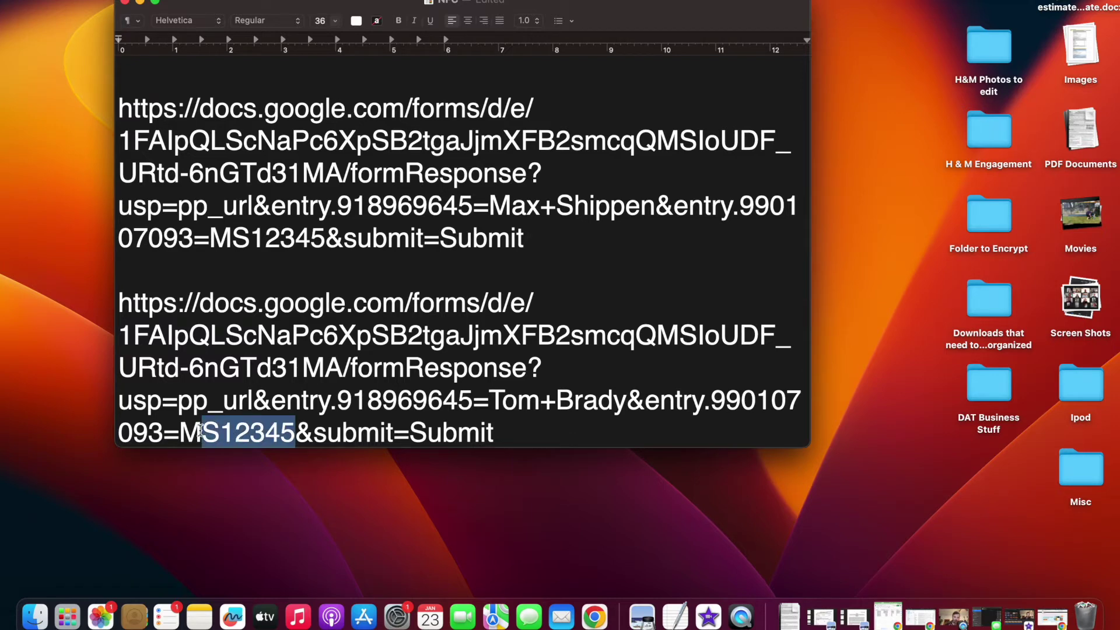
key(BackSpace)
text(TB12)
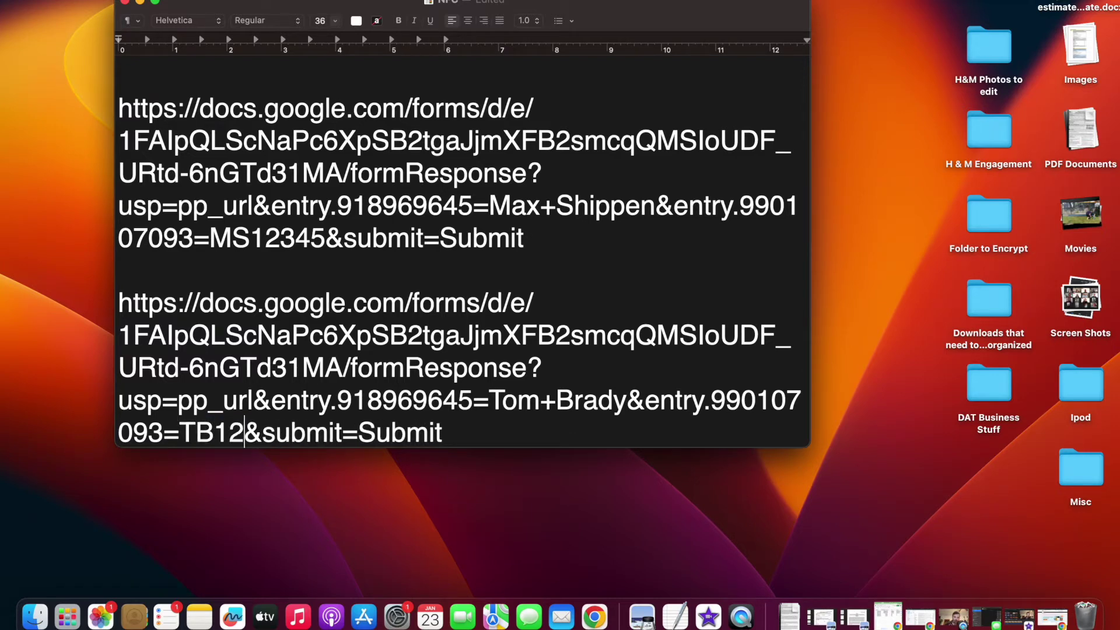
Load the second URL in a new browser tab to submit it, then return to the responses sheet
drag(500, 432, 124, 301)
key(ctrl+Right)
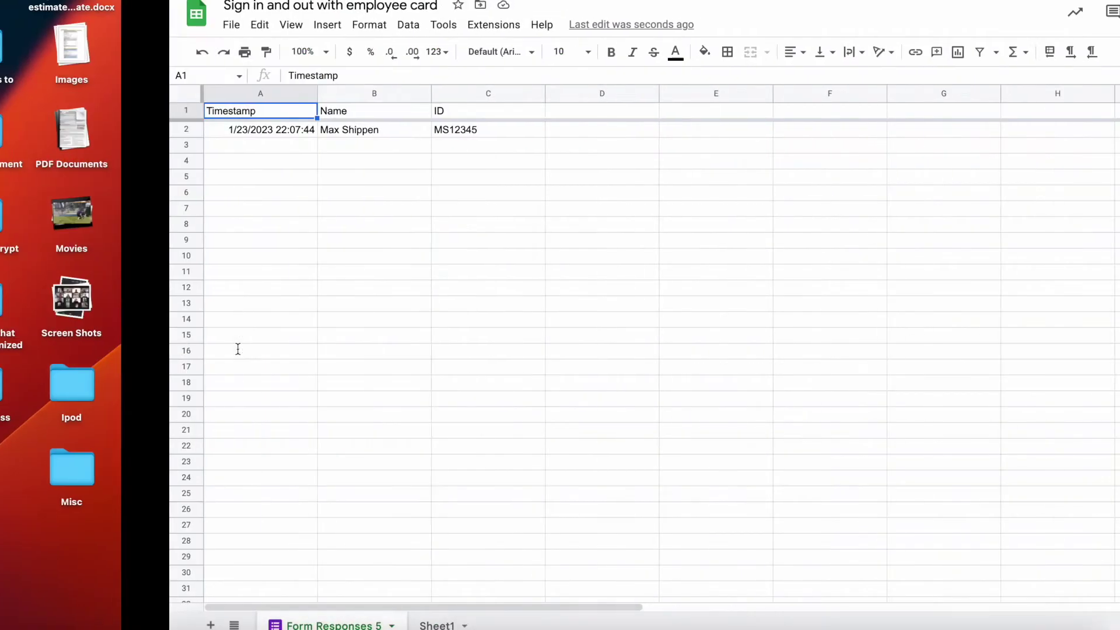
key(super+t)
key(super+v)
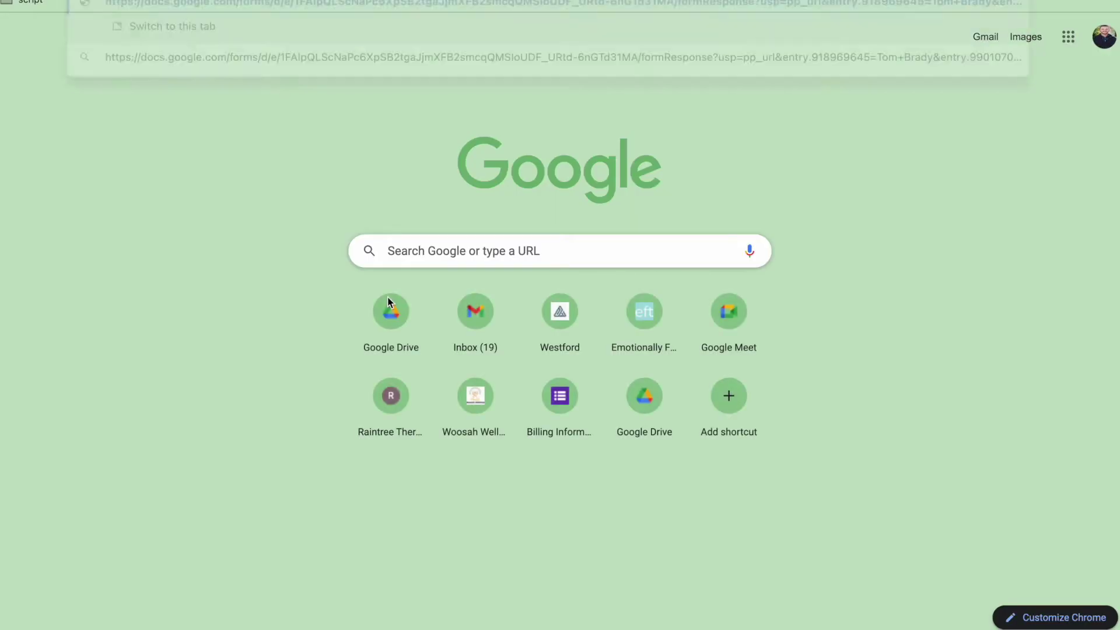
key(Return)
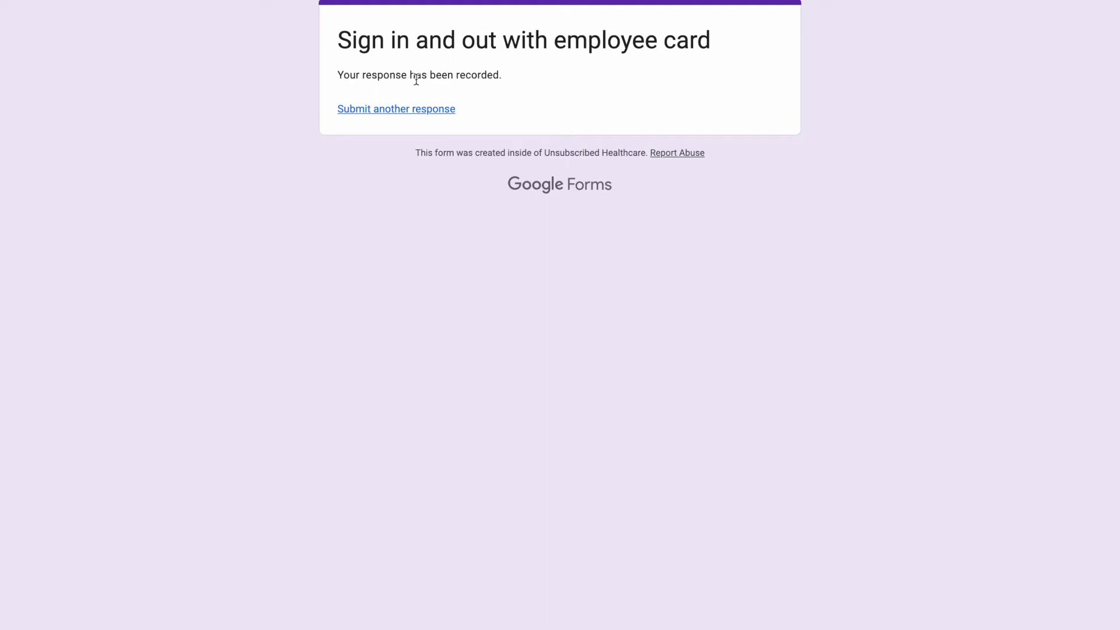
key(super+w)
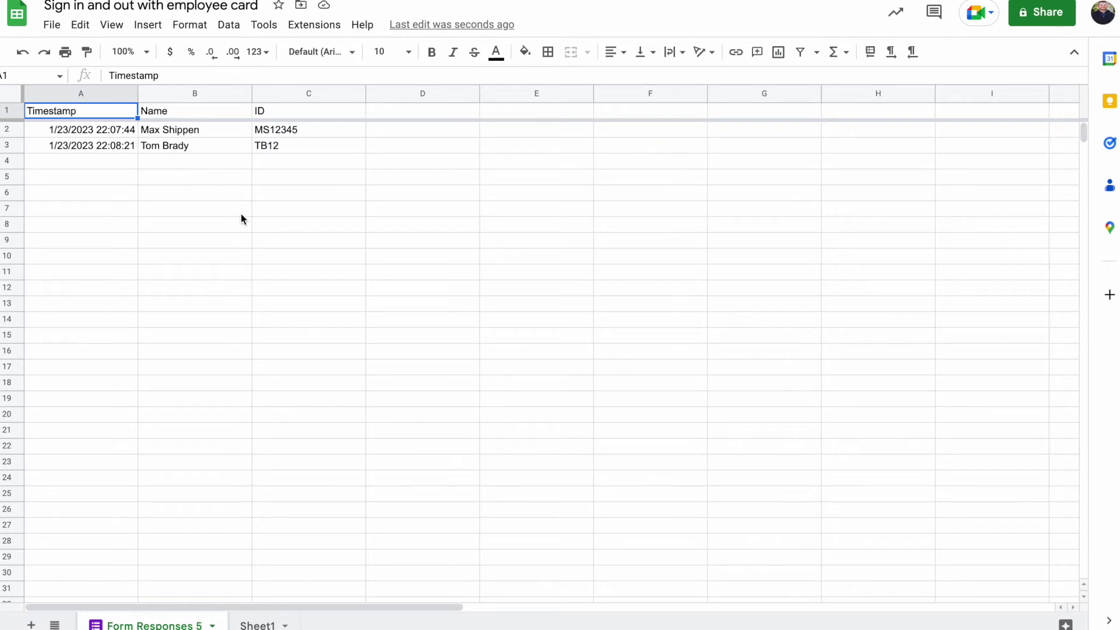
Launch NFC Tools for Desktop from Launchpad page 2 and dismiss the reader error
key(ctrl+Left)
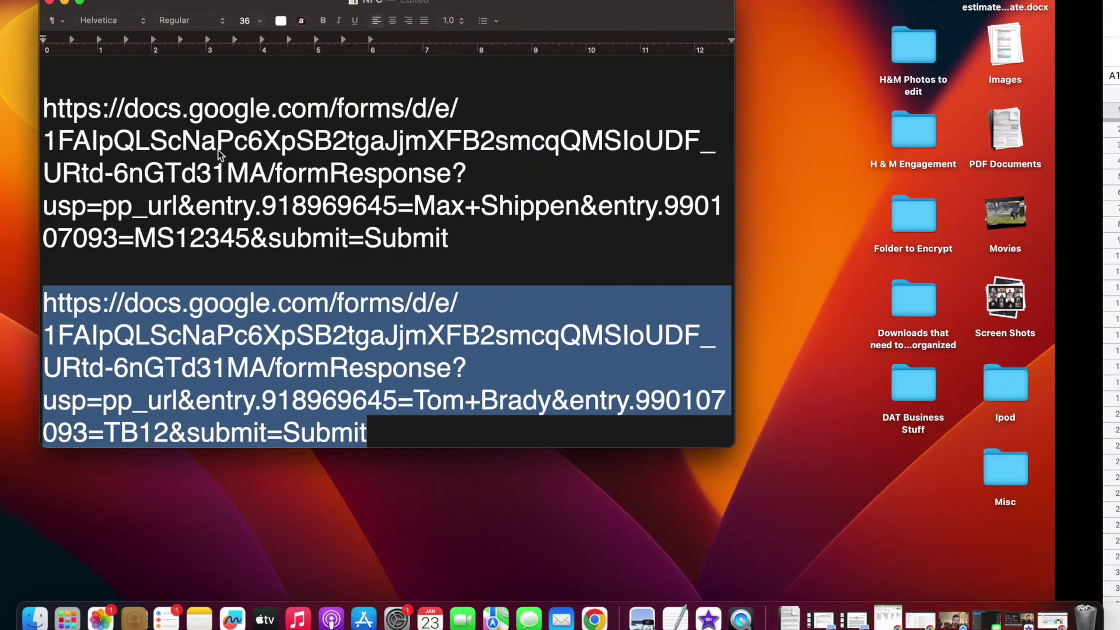
key(F4)
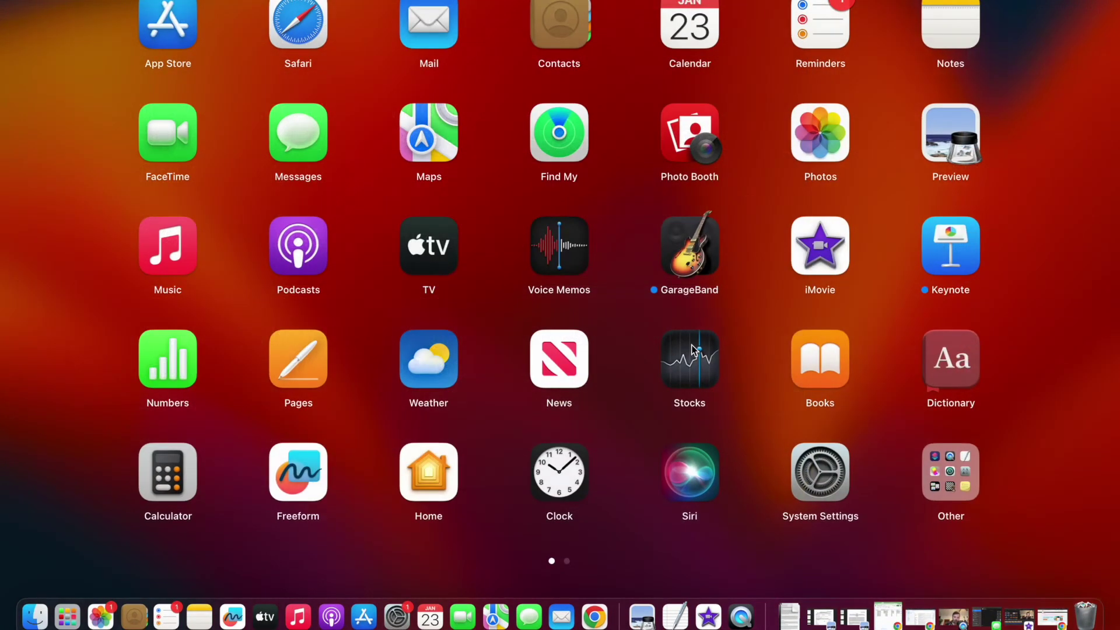
scroll(699, 349, right, 3)
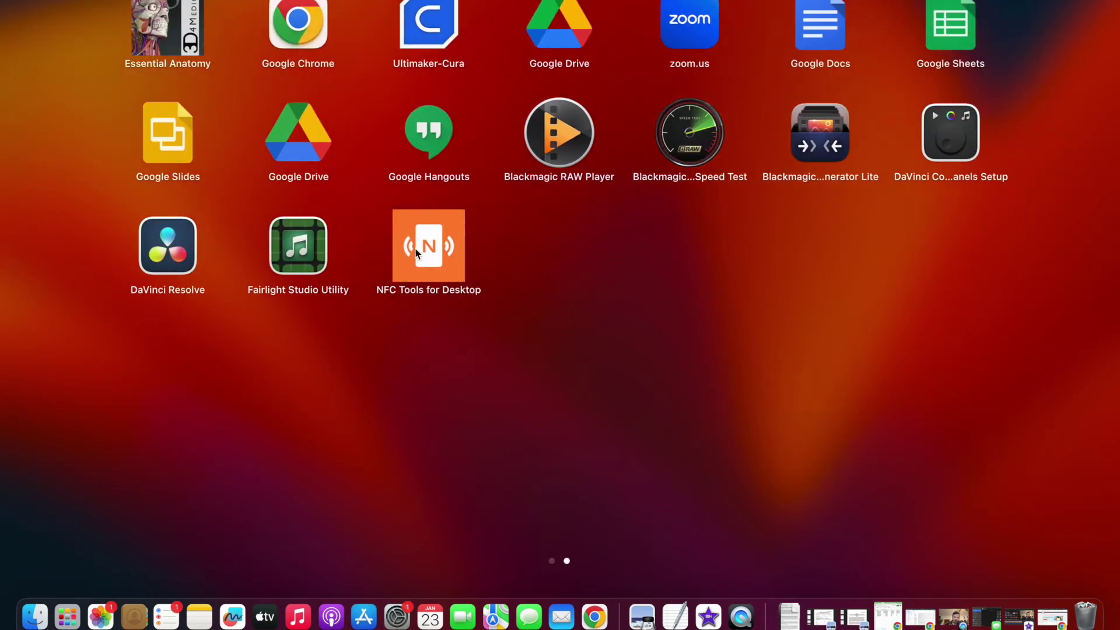
click(455, 264)
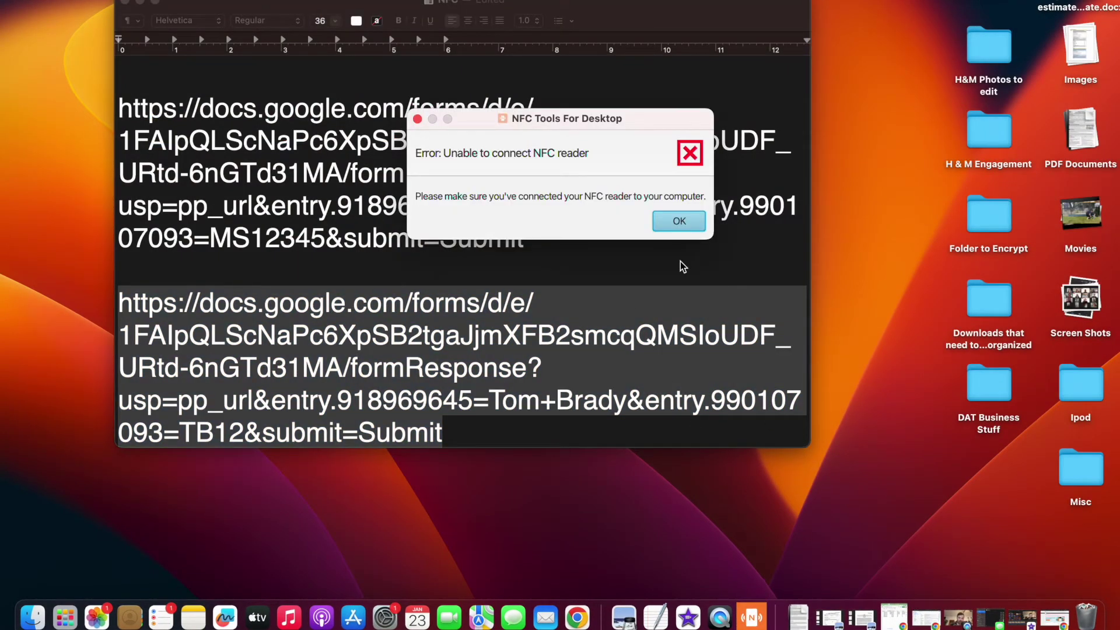
click(673, 222)
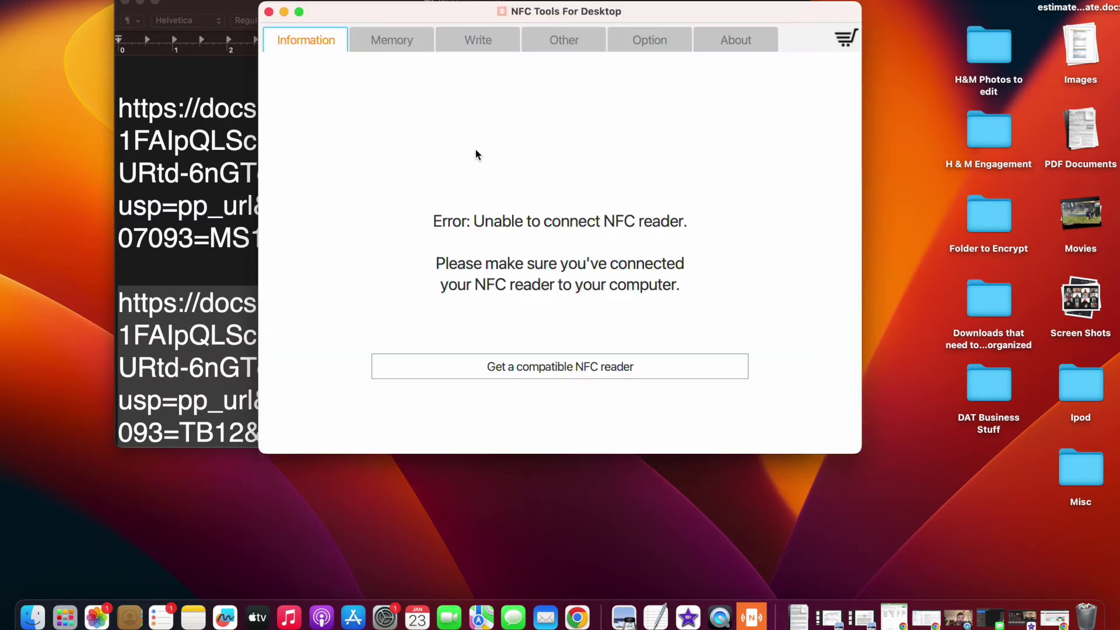
Add a URL/URI record on the Write tab
click(474, 43)
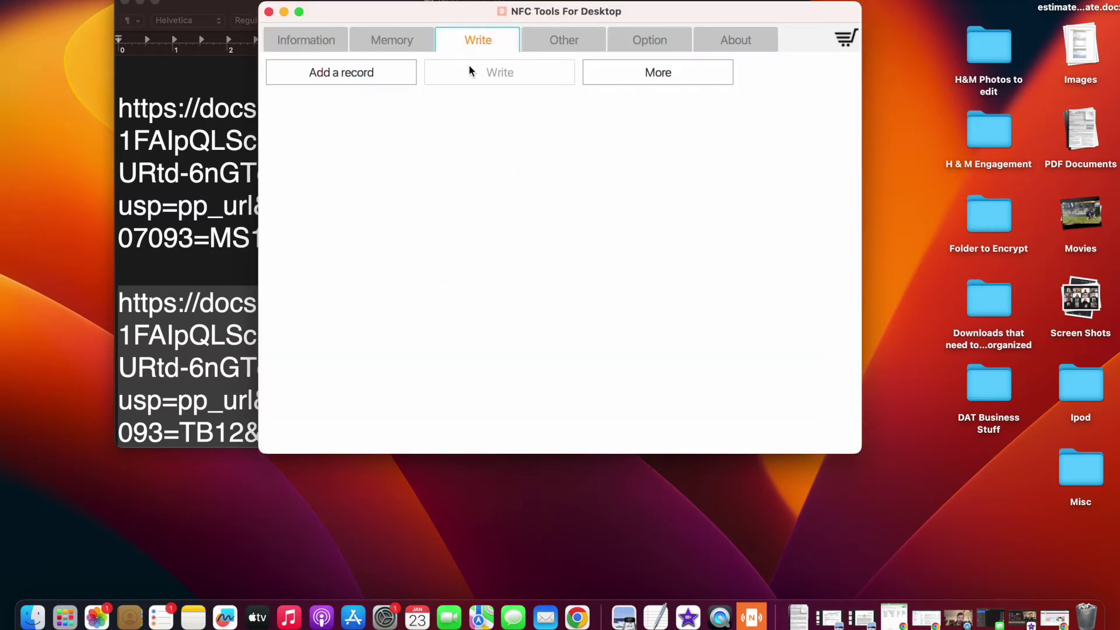
click(368, 73)
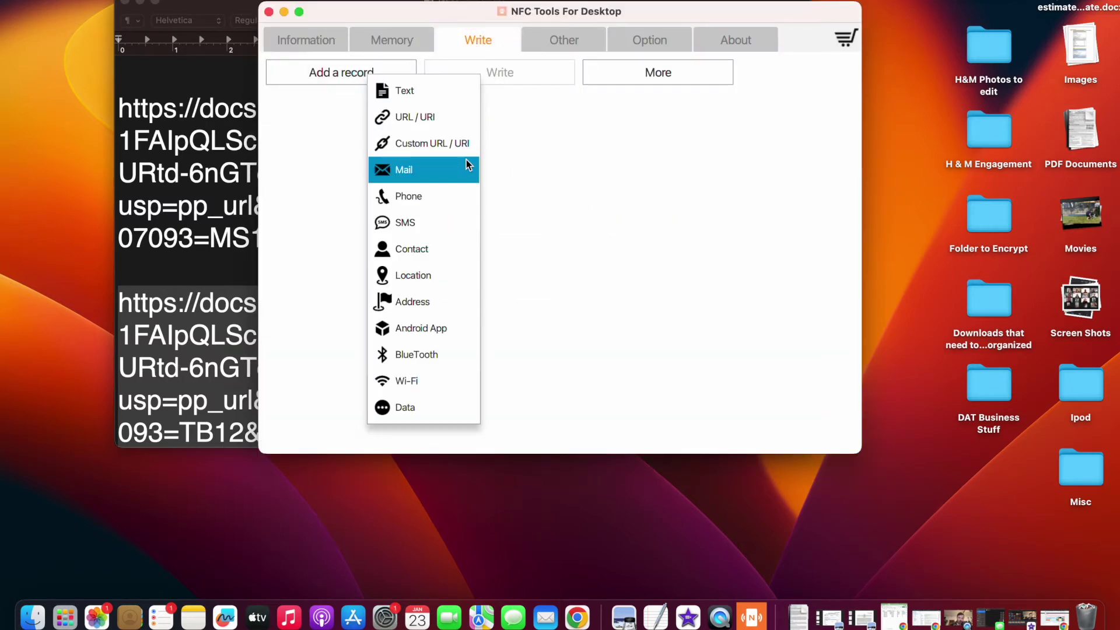
click(447, 118)
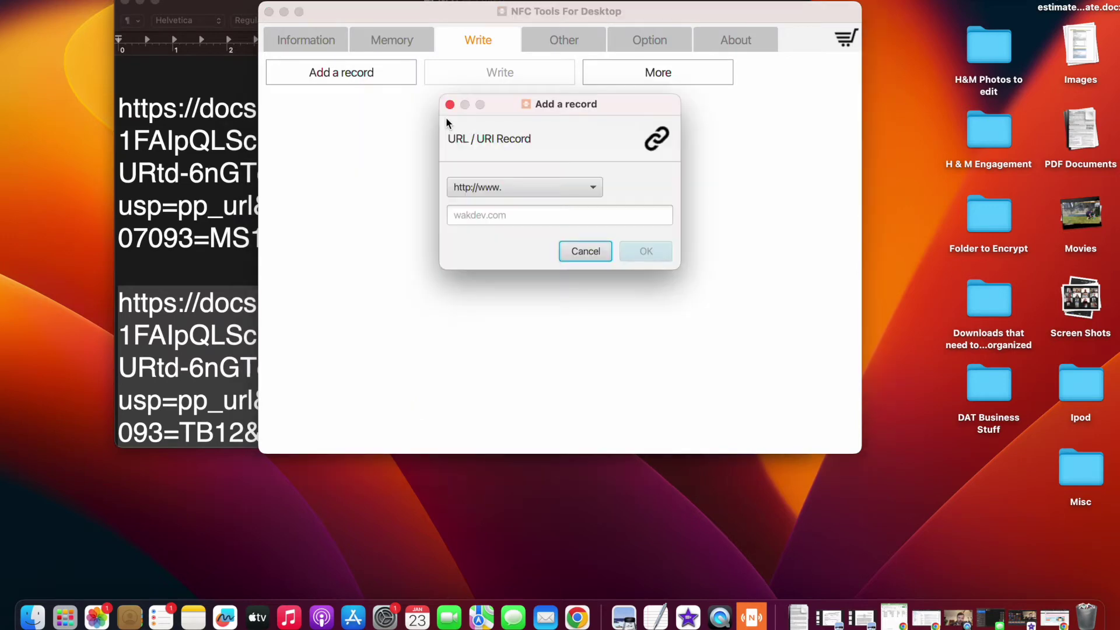
click(552, 193)
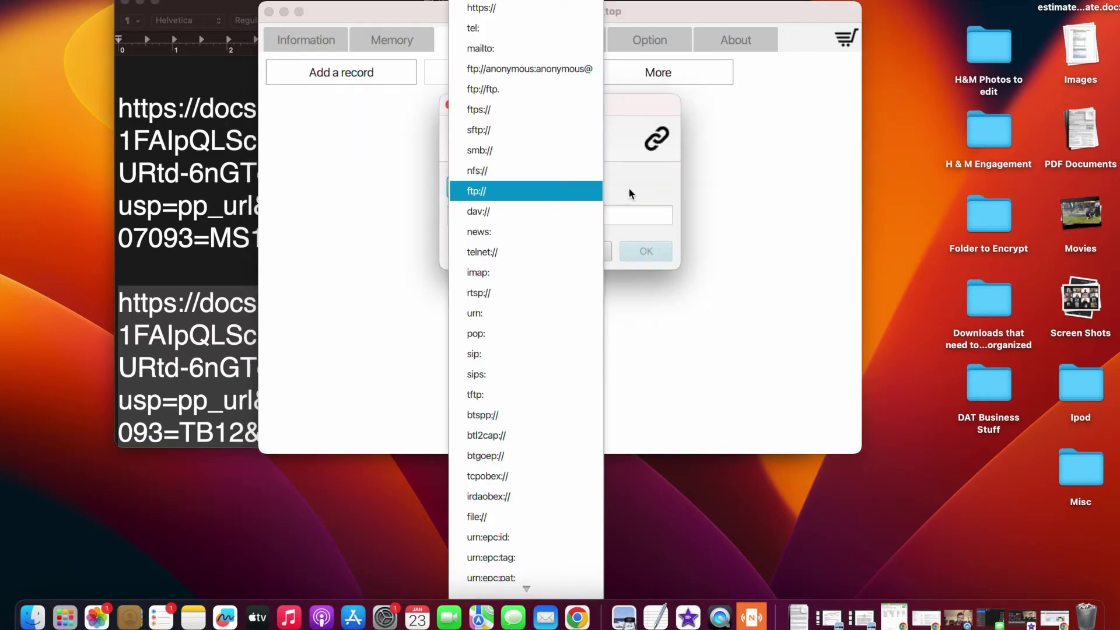
click(631, 192)
click(548, 215)
key(super+v)
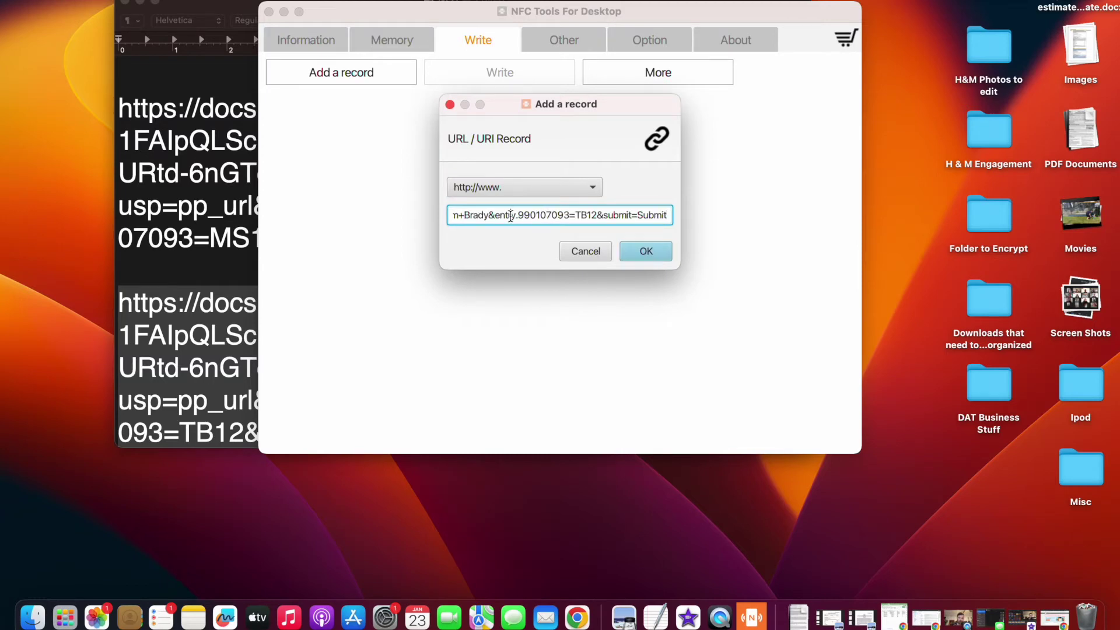
key(super+Left)
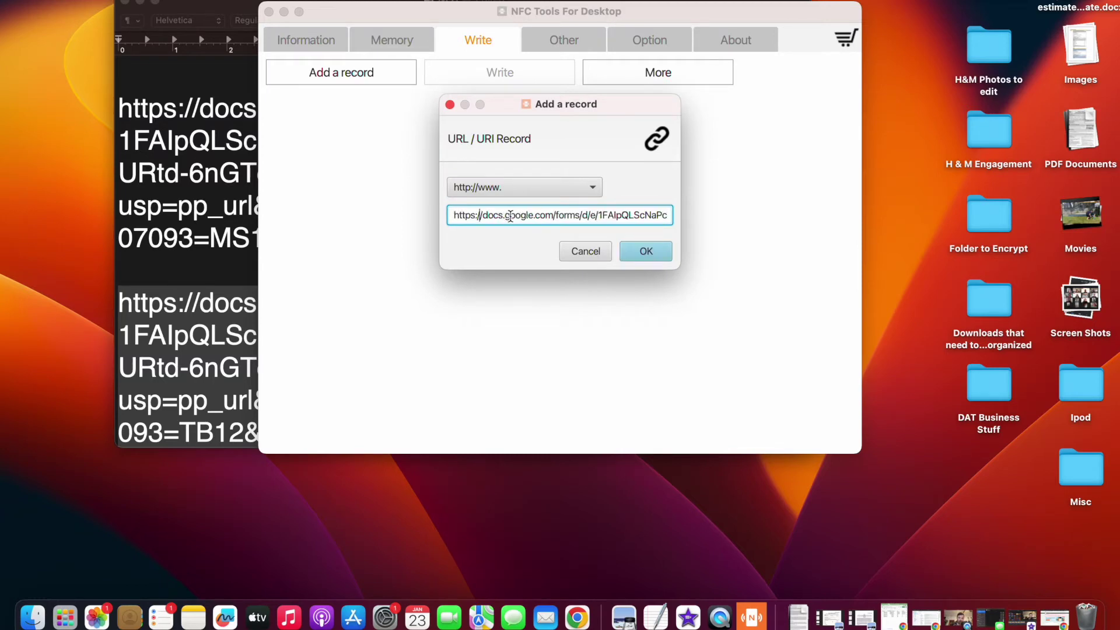
key(BackSpace)
key(BackSpace)
key(BackSpace)
key(BackSpace)
key(BackSpace)
key(BackSpace)
key(BackSpace)
key(BackSpace)
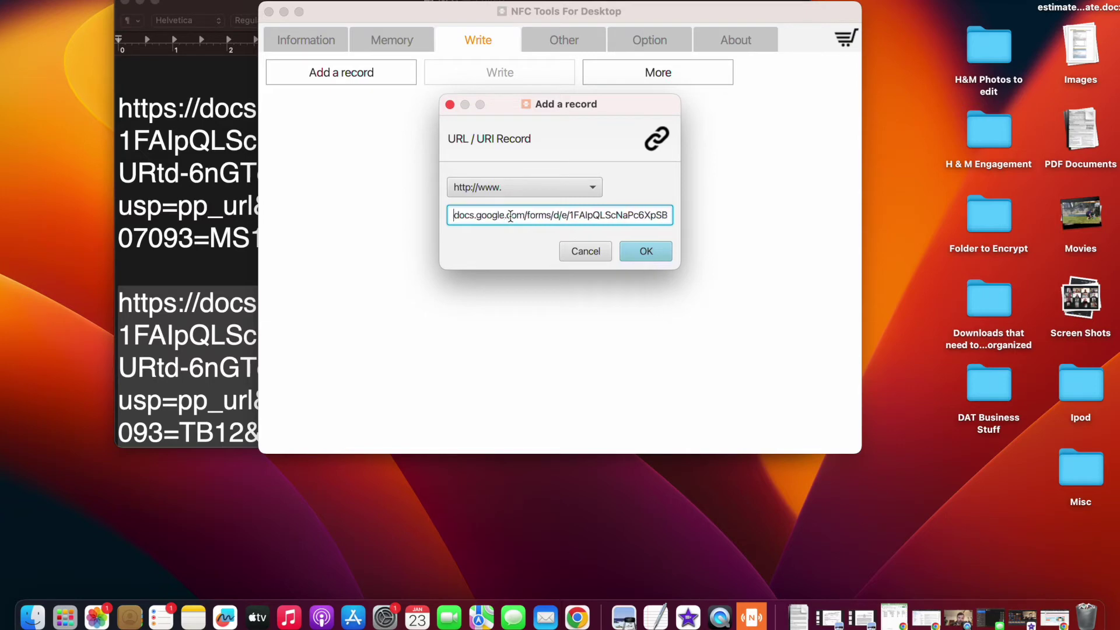
click(533, 187)
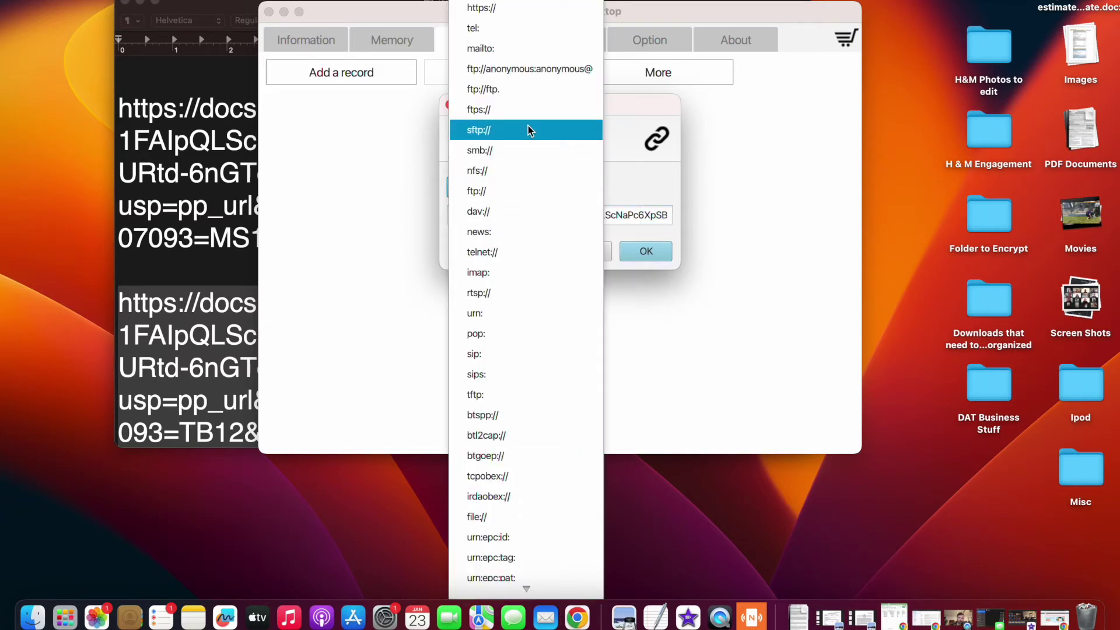
click(512, 11)
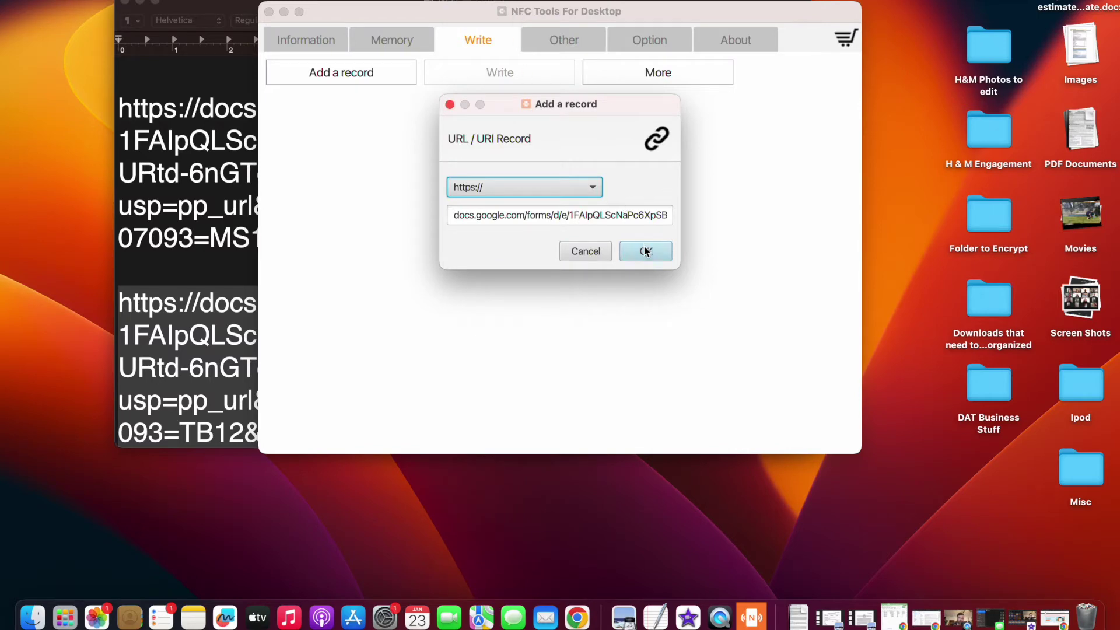
click(646, 251)
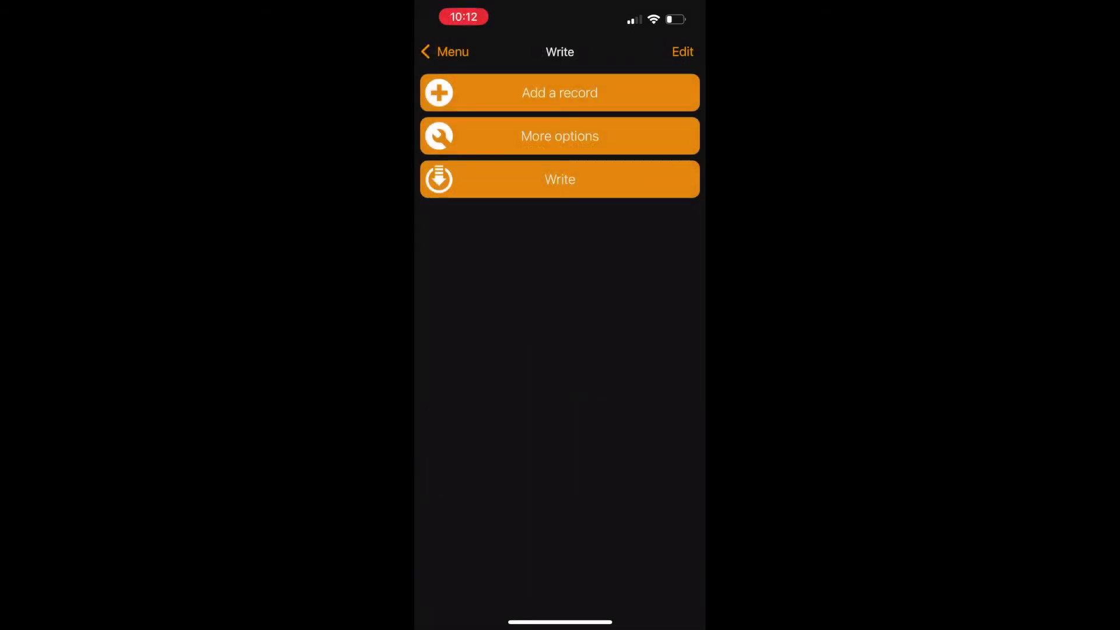
click(561, 93)
click(500, 158)
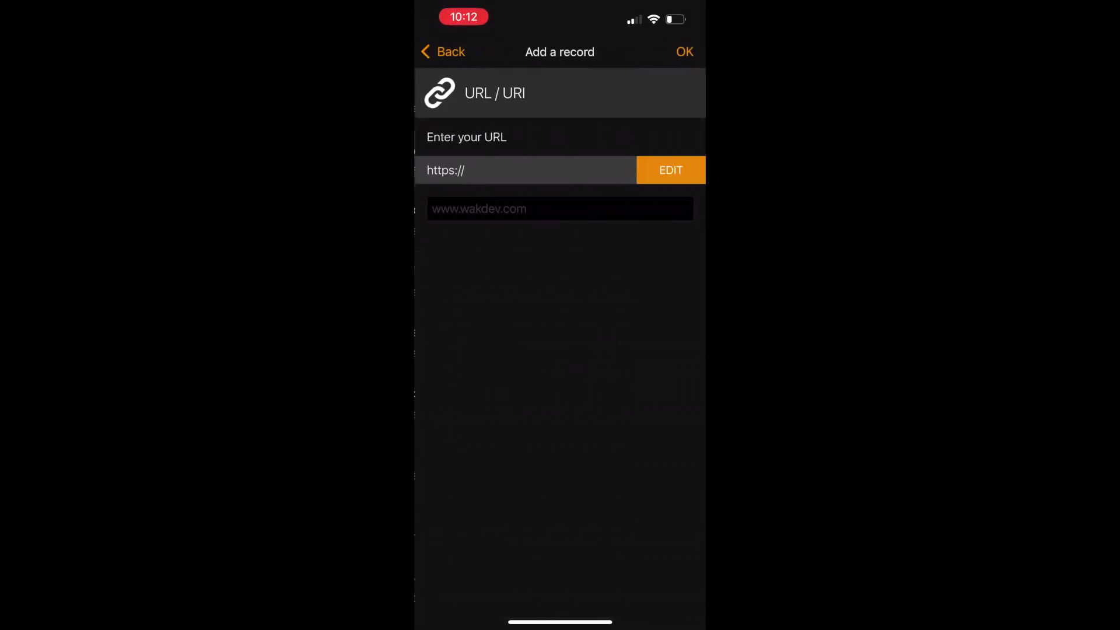
click(515, 209)
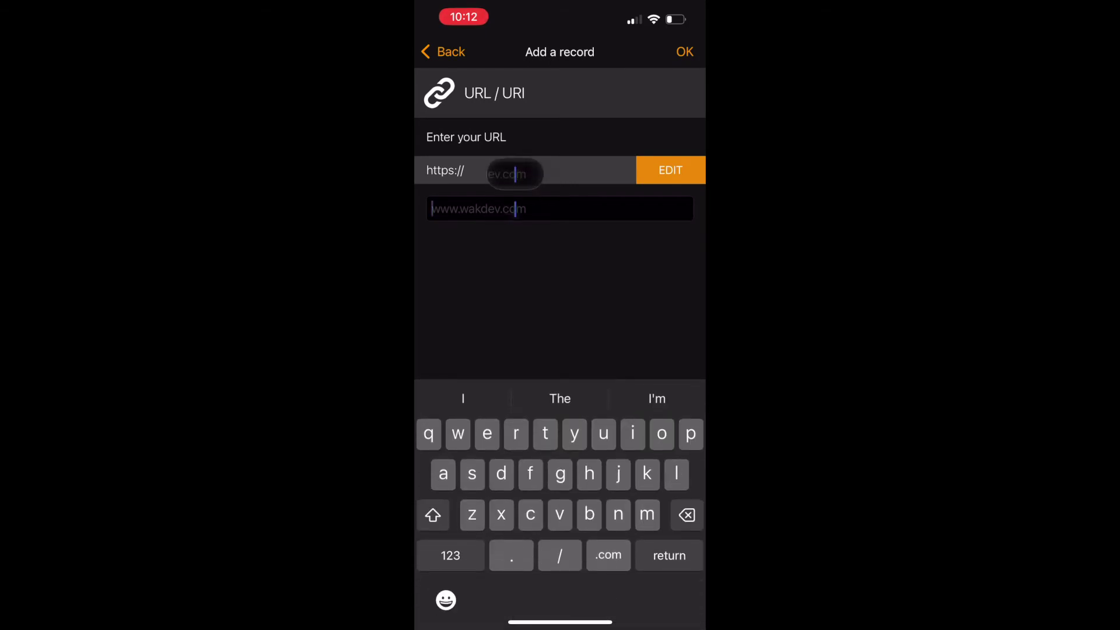
click(452, 172)
click(444, 208)
drag(443, 208, 469, 209)
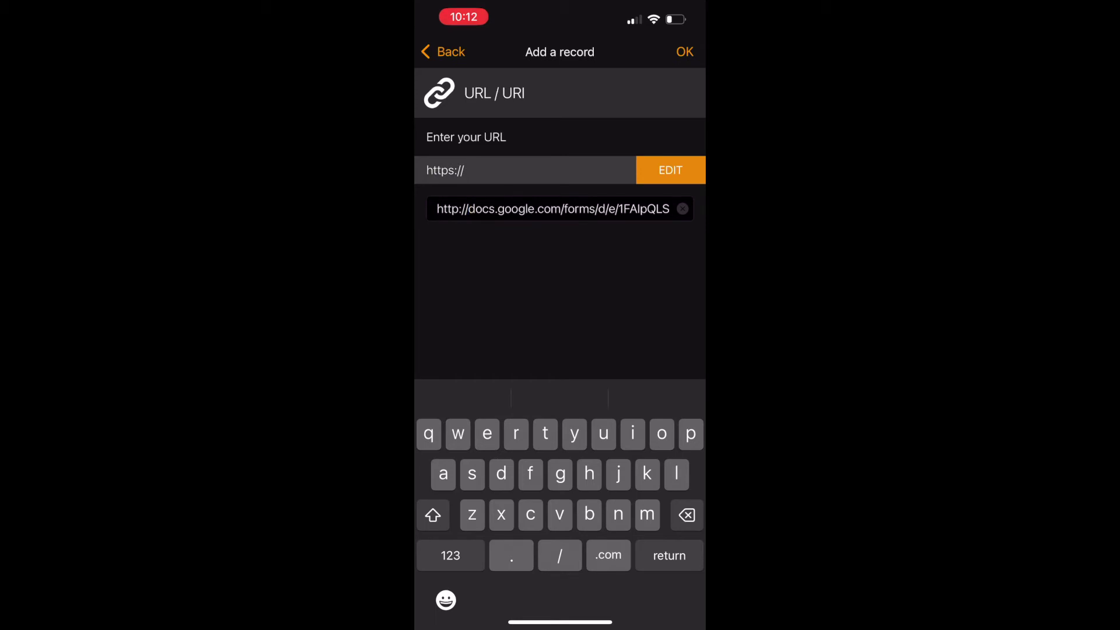
key(BackSpace)
key(BackSpace)
key(BackSpace)
key(BackSpace)
key(BackSpace)
key(BackSpace)
key(BackSpace)
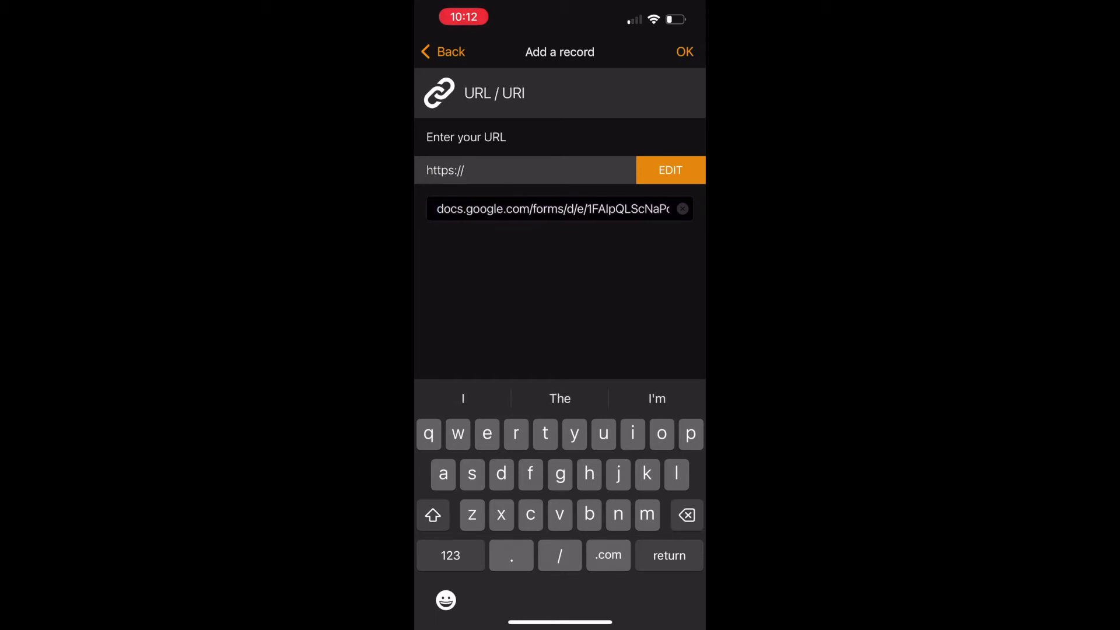
key(Return)
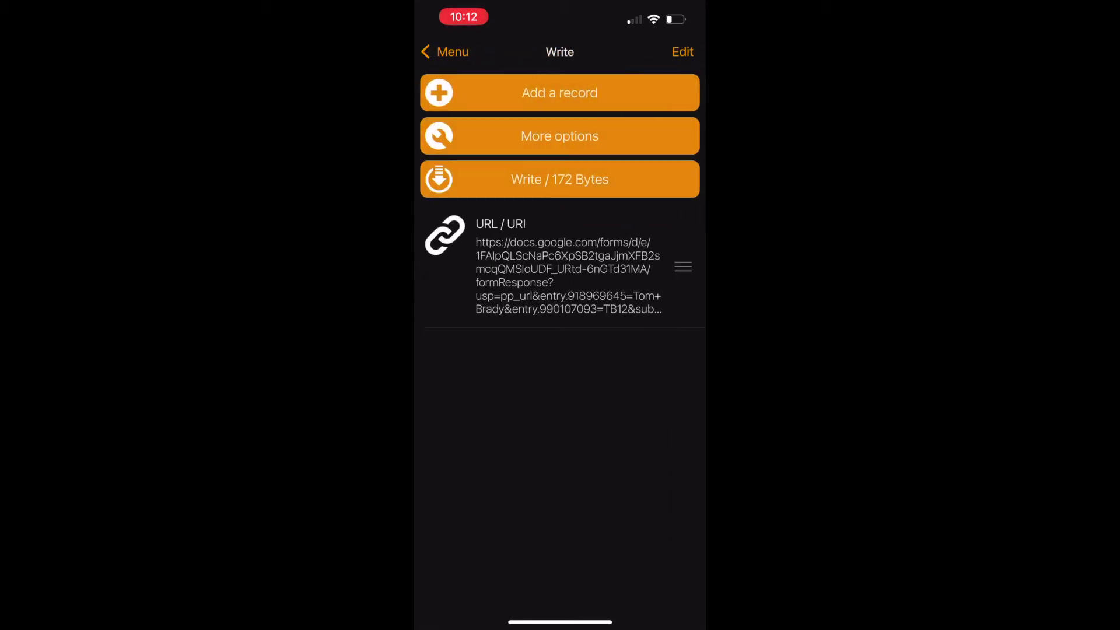
click(560, 179)
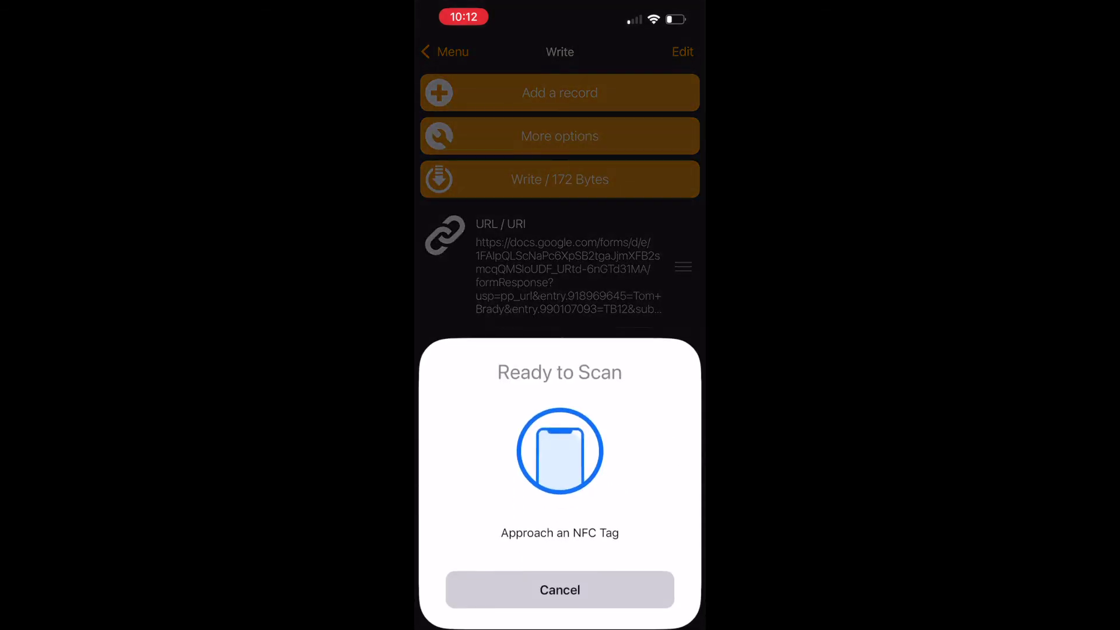